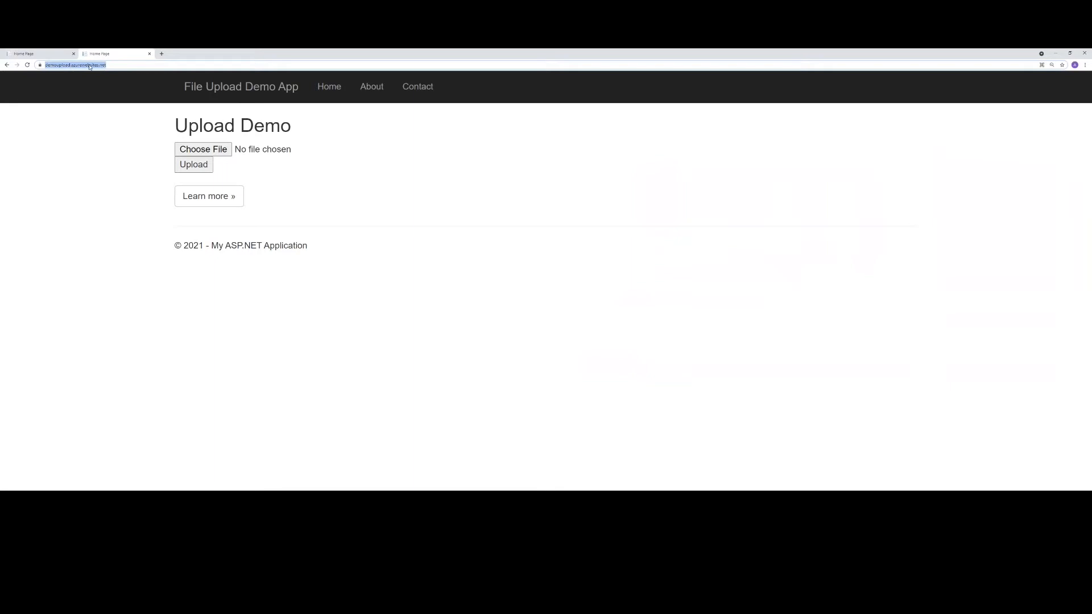
- Load demoupload.azurewebsites.net and browse its About, Contact and Home pages
key(Return)
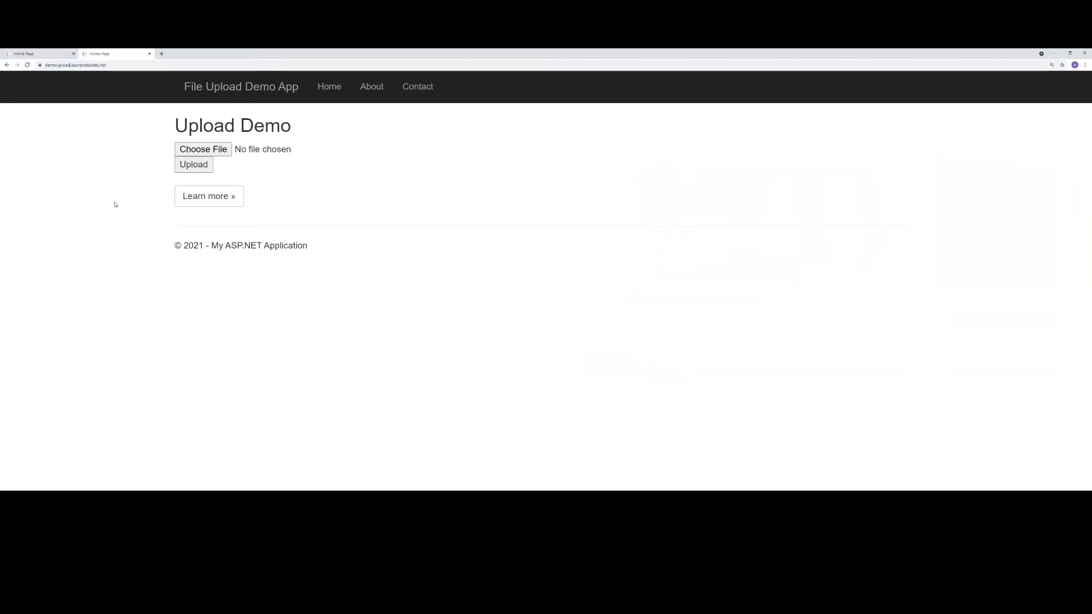
click(372, 89)
click(417, 87)
click(329, 87)
- Reload the localhost version of the File Upload Demo App and browse its About, Contact and Home pages
click(46, 55)
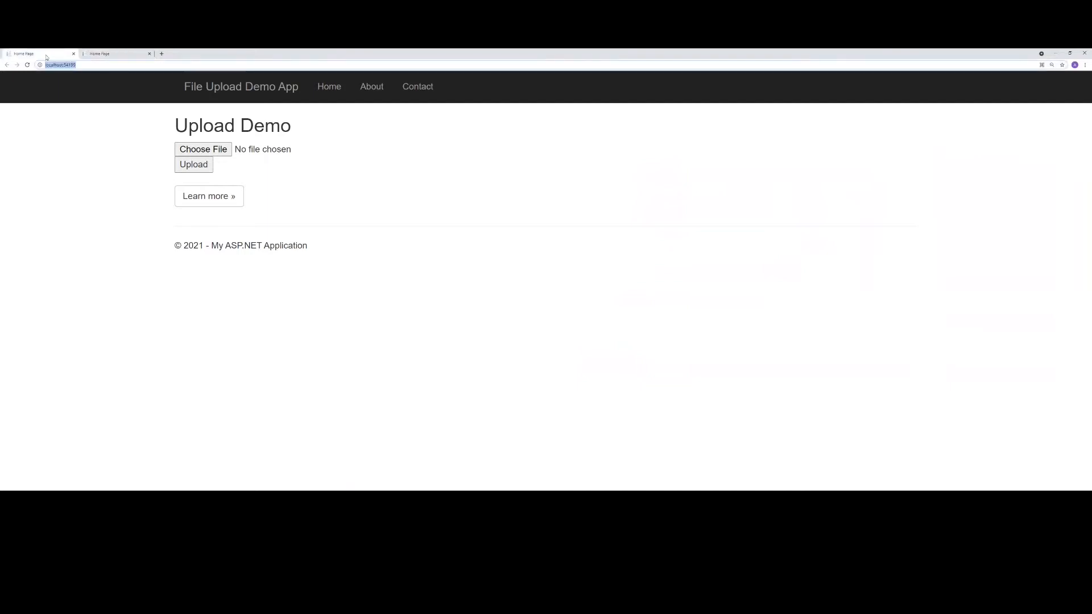
click(60, 66)
click(115, 132)
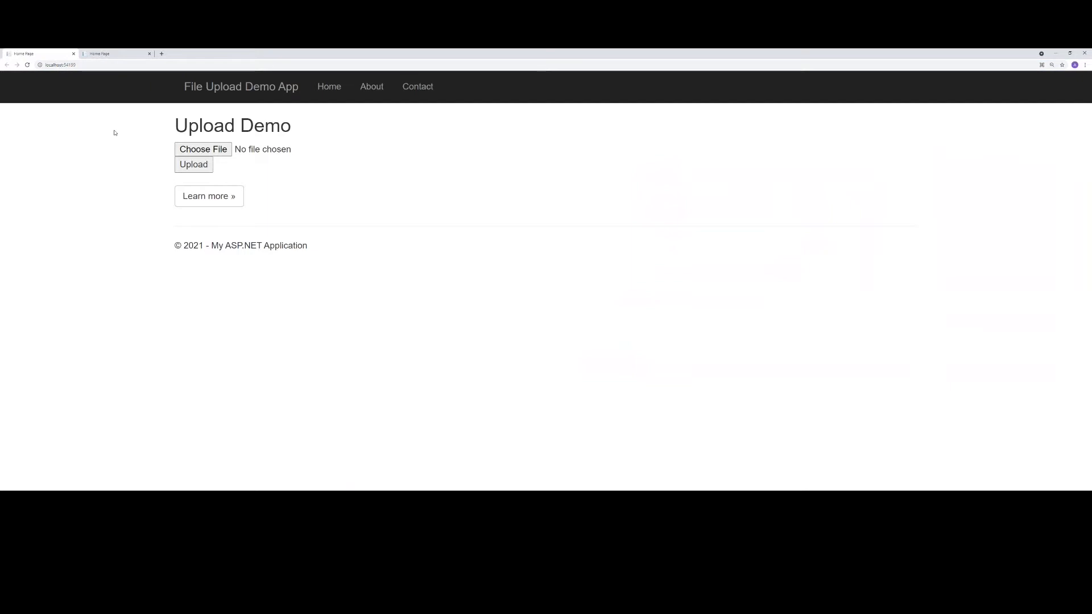
click(28, 65)
click(370, 87)
click(418, 86)
click(335, 91)
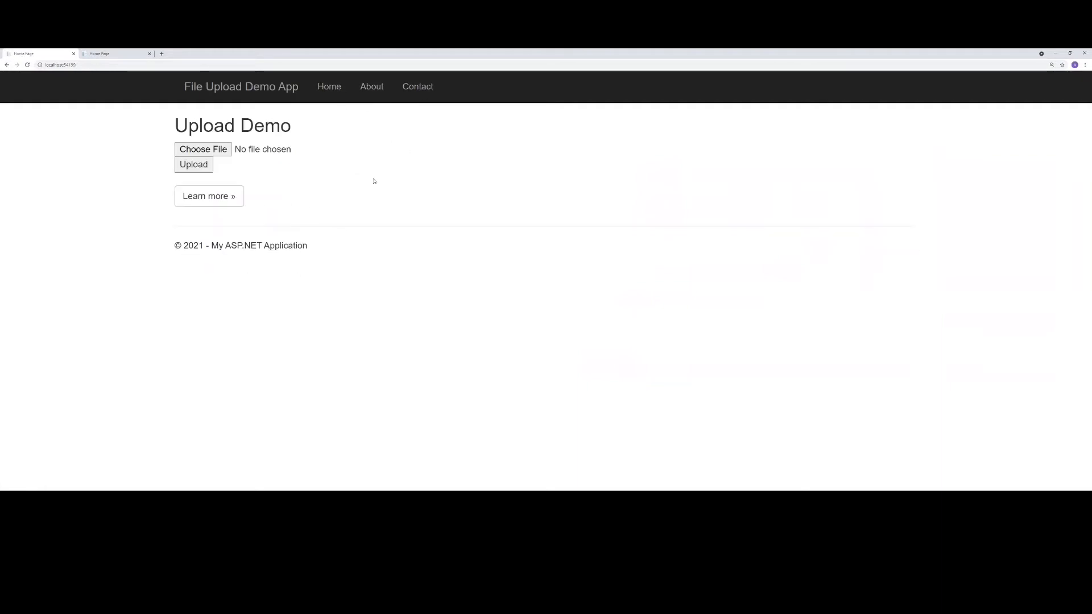
- Compare the web addresses of the Azure-hosted and localhost versions of the demo app
click(117, 54)
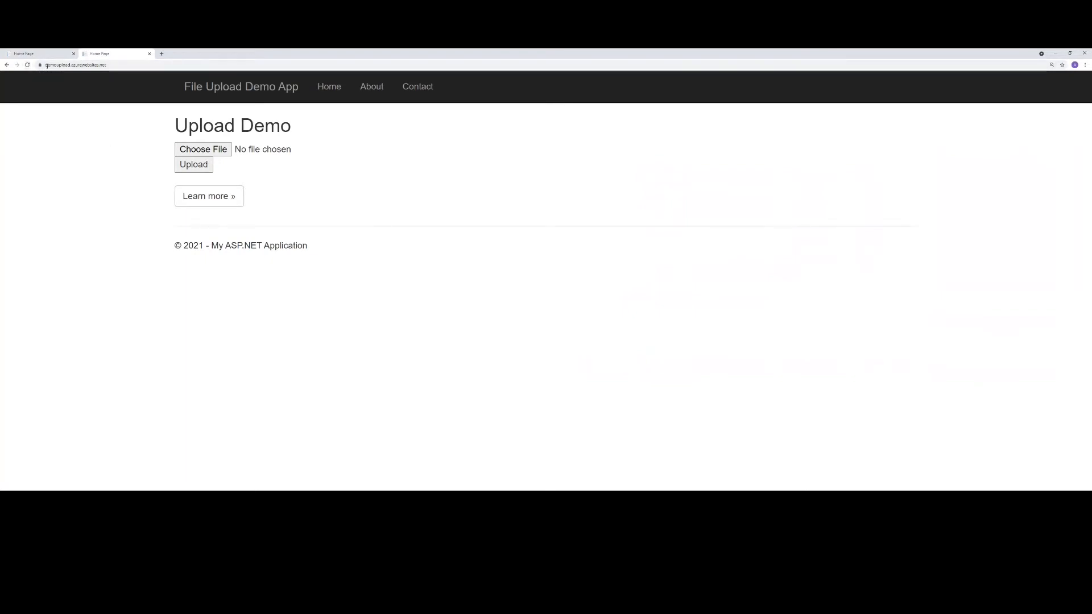
click(44, 54)
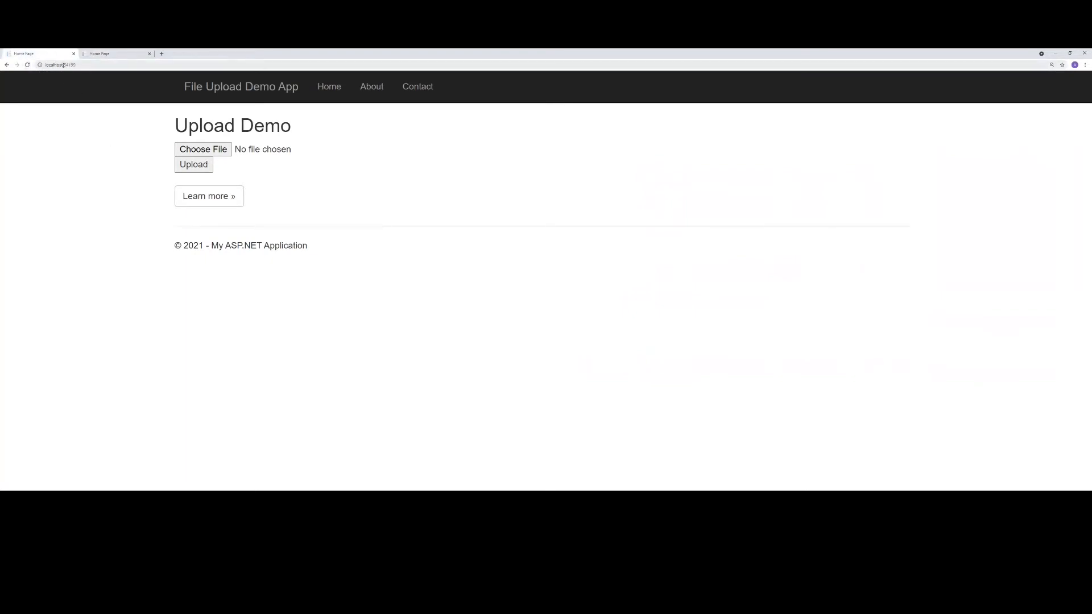
click(62, 65)
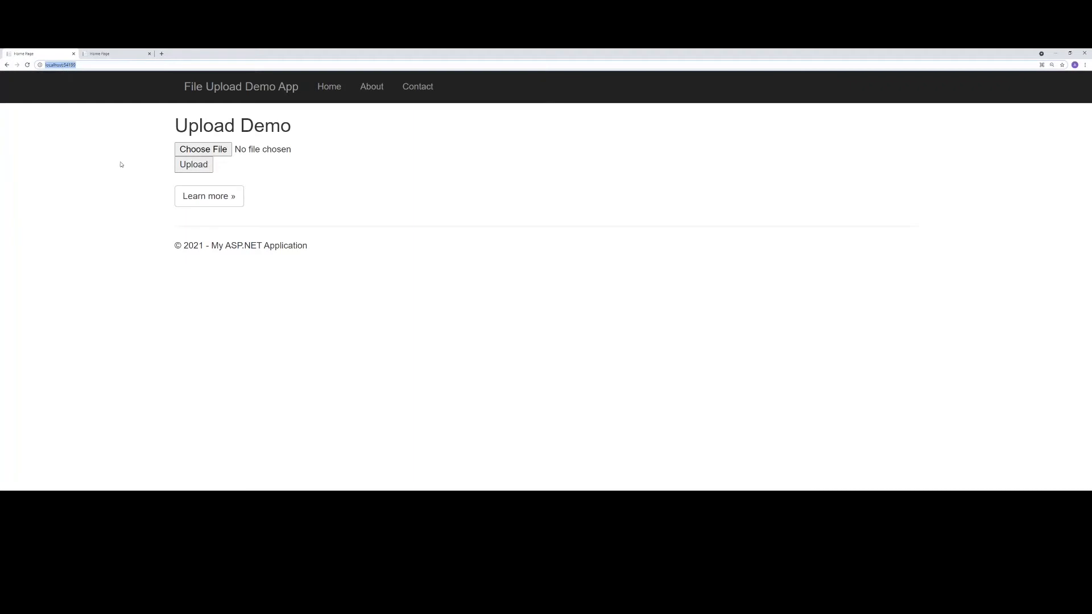
click(104, 54)
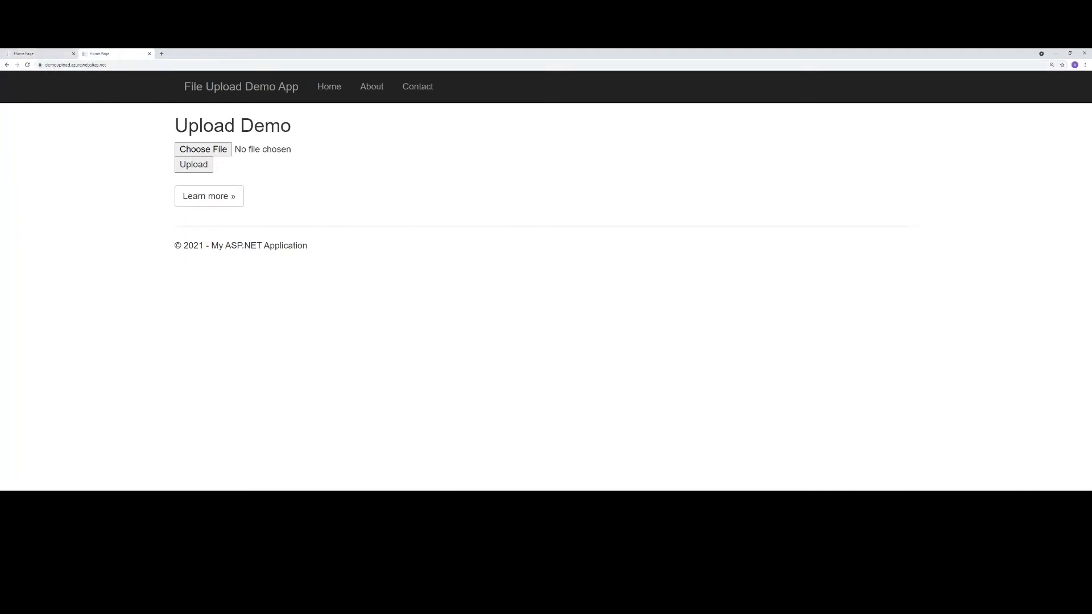
- Switch to the Cloudmersive Manage Site page and add the security policy "Virus Scan File Uploads (multipart/form-data) - Advanced Scan"
key(alt+Tab)
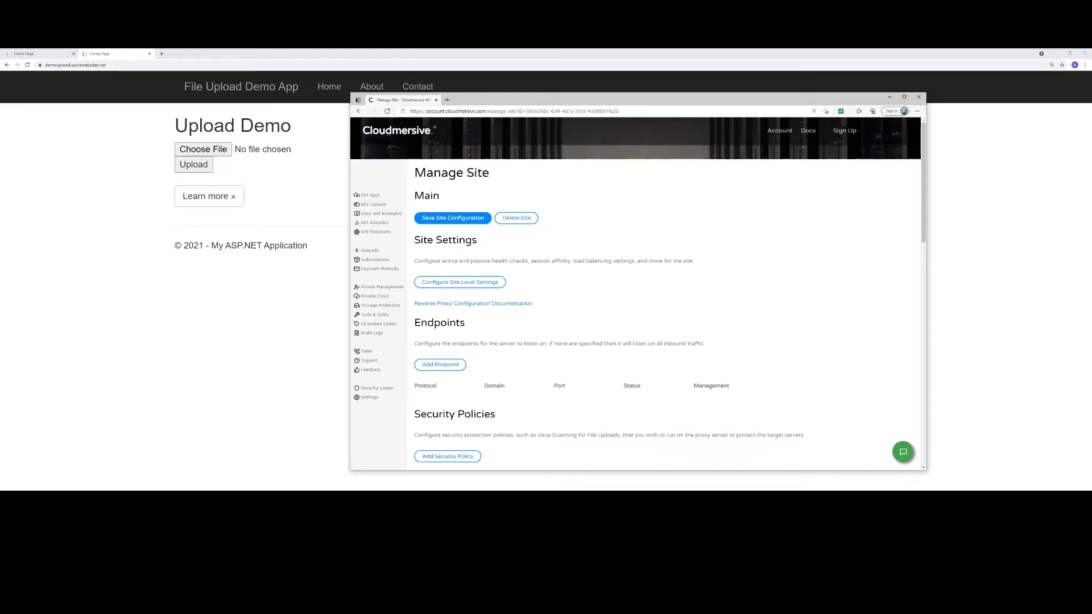
scroll(641, 394, down, 2)
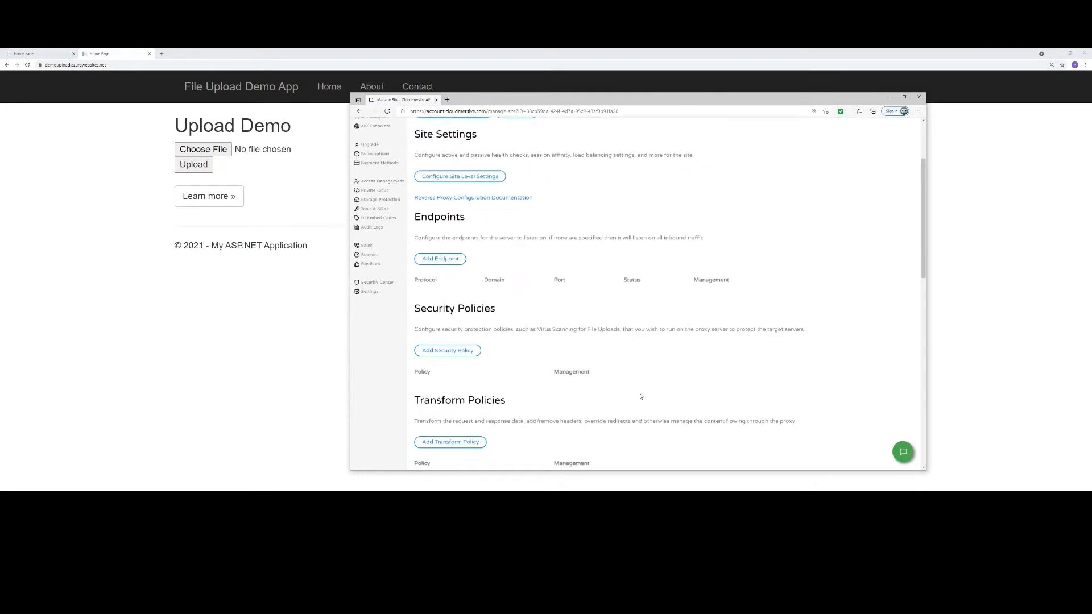
click(457, 352)
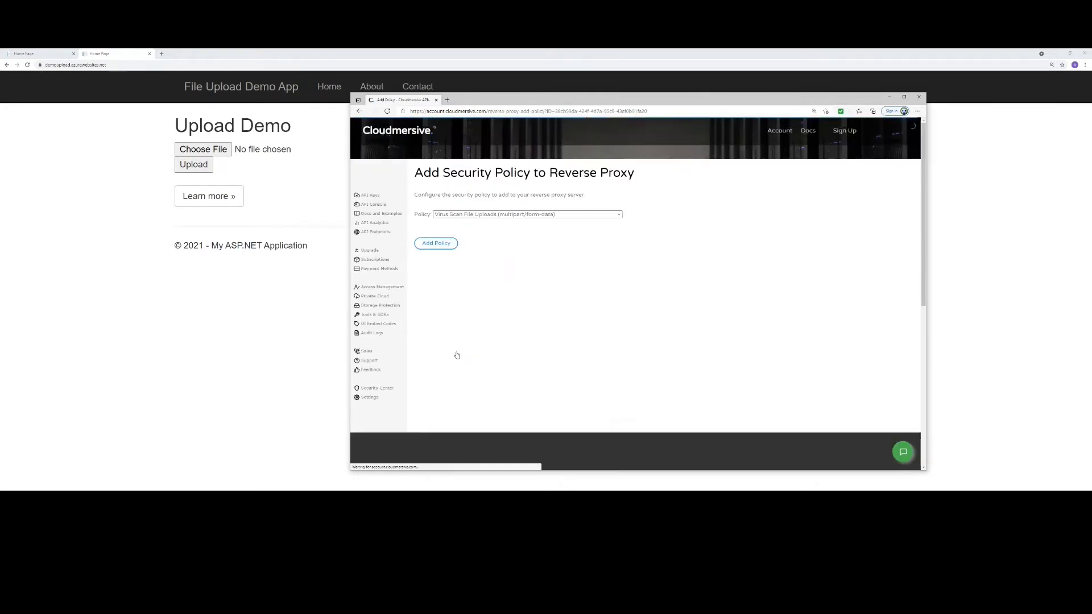
click(520, 214)
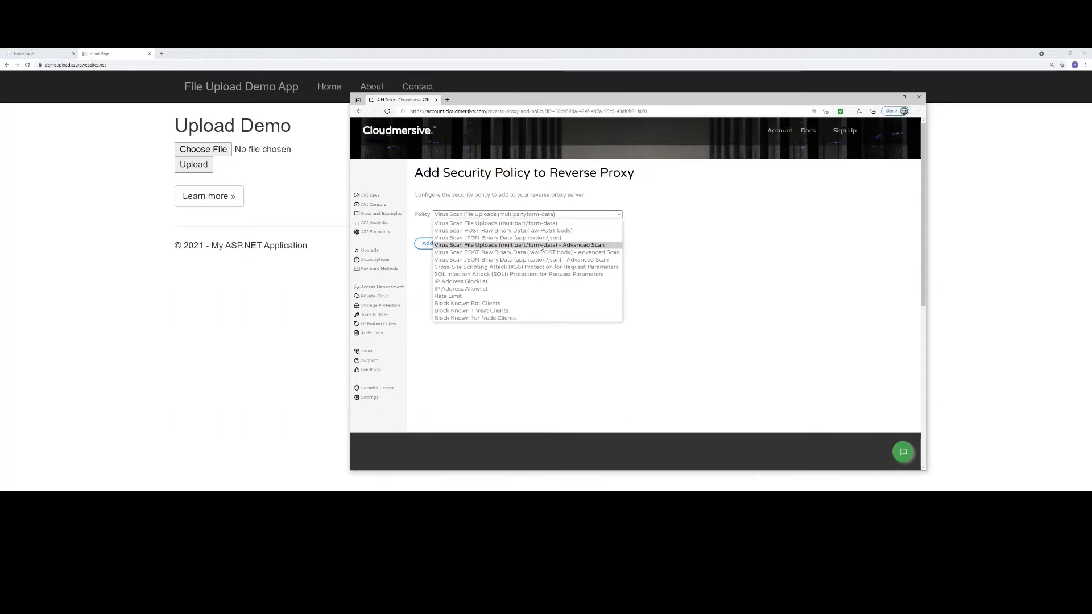
click(595, 247)
click(442, 246)
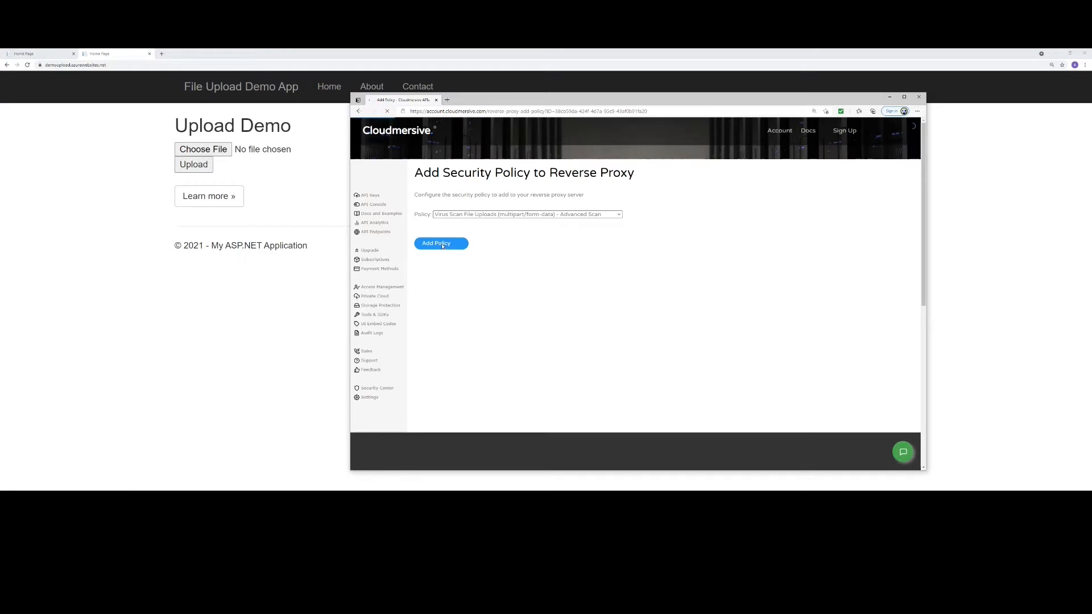
- Open the Advanced Scan file upload policy in the site's Security Policies for editing
scroll(607, 350, down, 2)
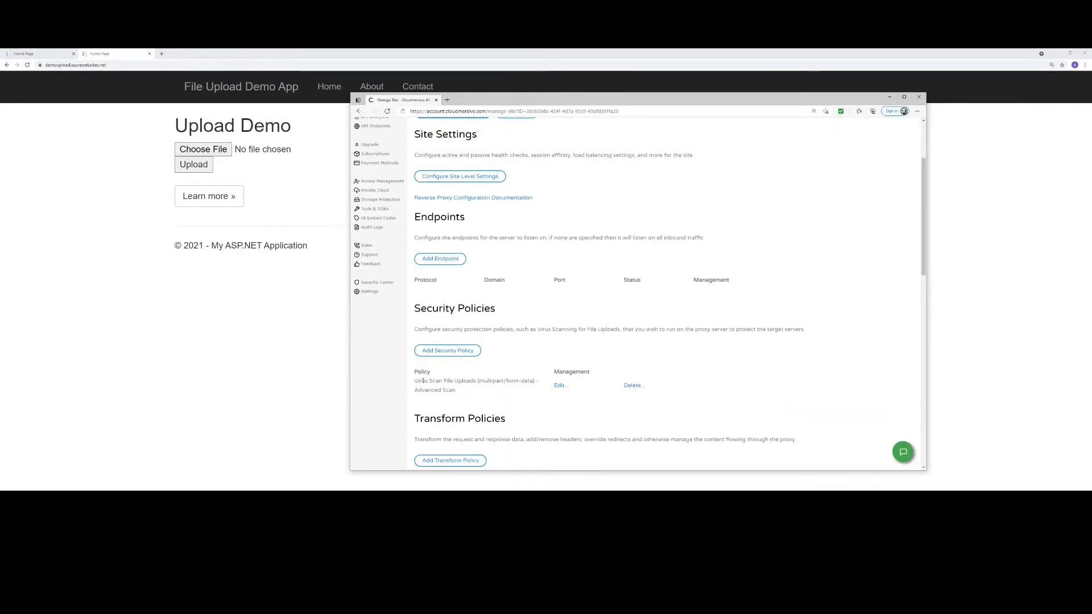
drag(416, 381, 478, 381)
click(486, 404)
click(560, 385)
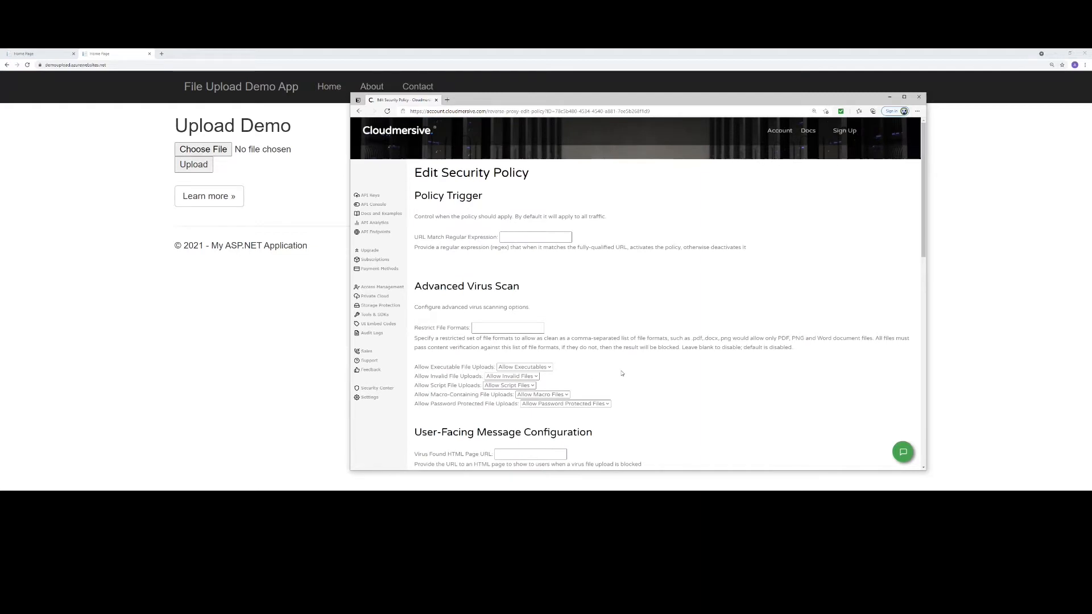
- Set the advanced virus scan options to block executables, invalid files, script files, macro files and password protected files
scroll(623, 374, down, 3)
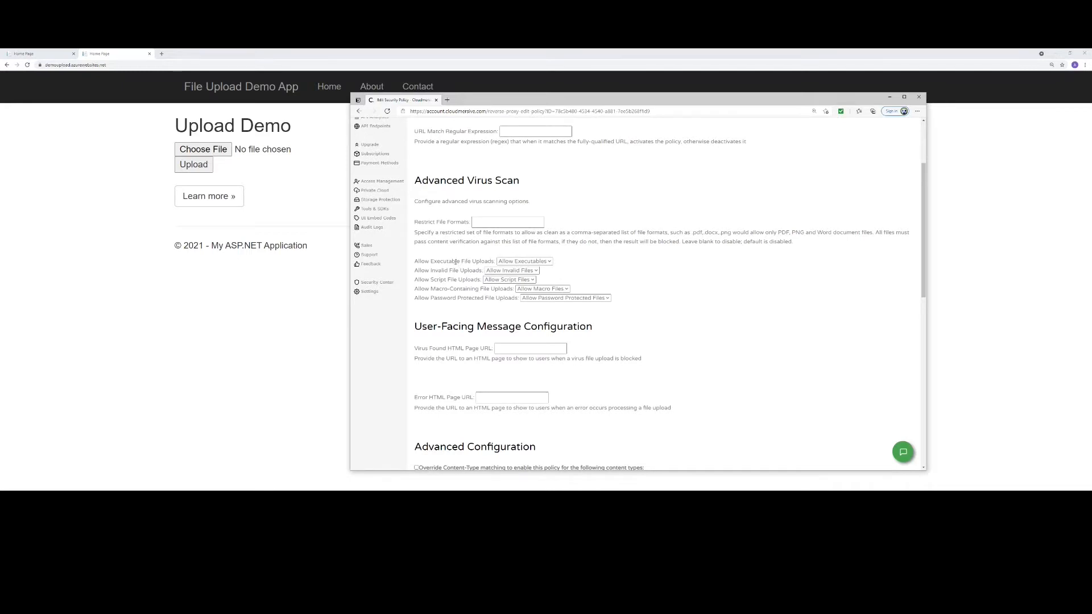
click(523, 261)
click(520, 279)
click(512, 270)
click(503, 288)
click(509, 279)
click(507, 296)
click(548, 289)
click(541, 306)
click(570, 298)
click(538, 313)
- Restrict the policy's allowed file formats to pdf and docx
click(486, 223)
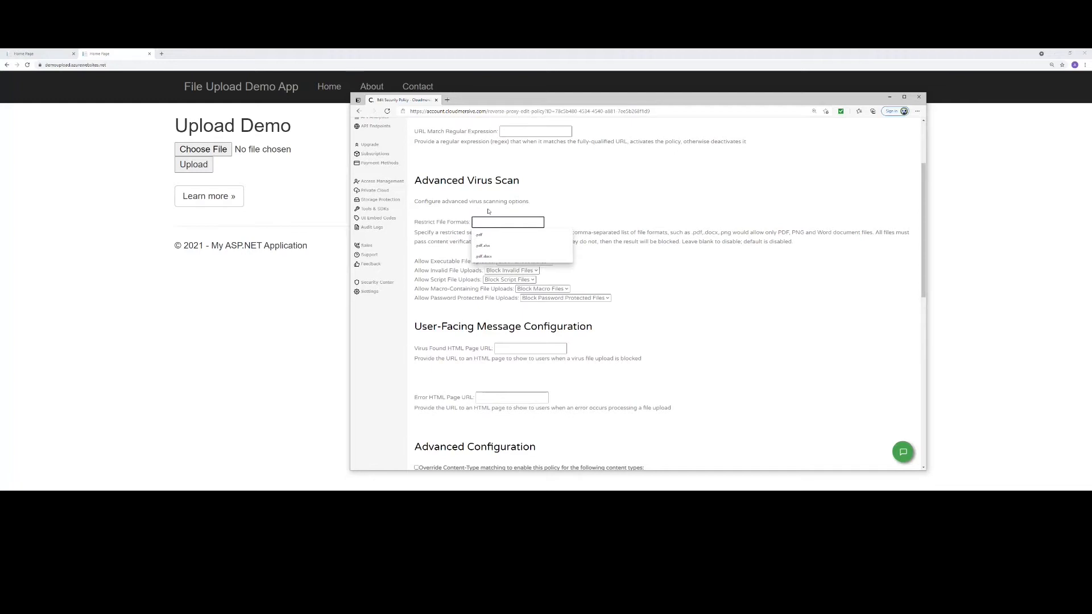
click(489, 256)
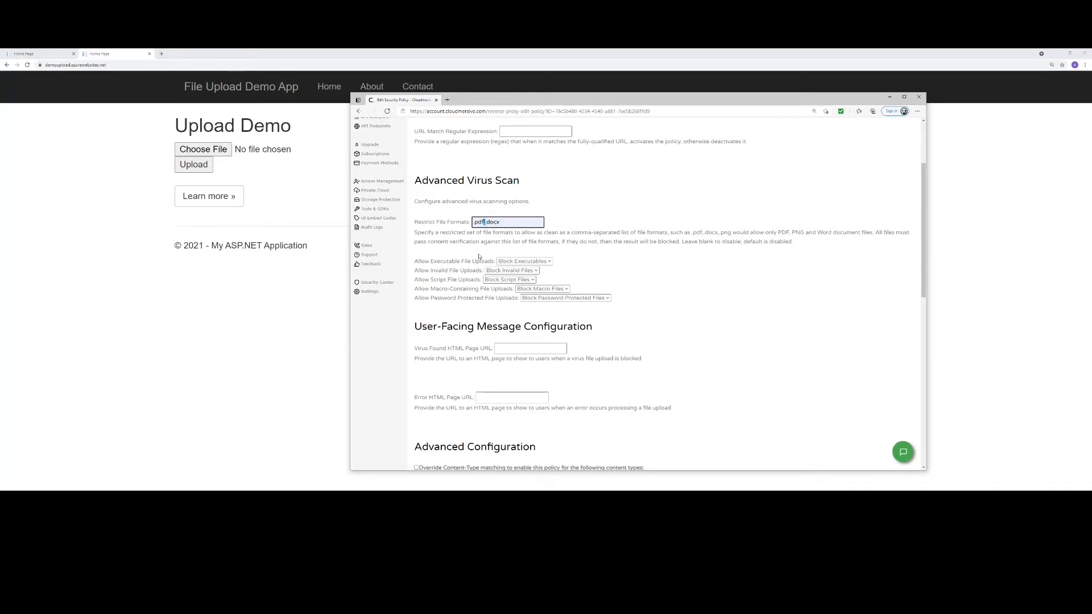
click(447, 254)
- Save the security policy, leaving the user-facing message and advanced configuration fields blank
scroll(640, 353, down, 3)
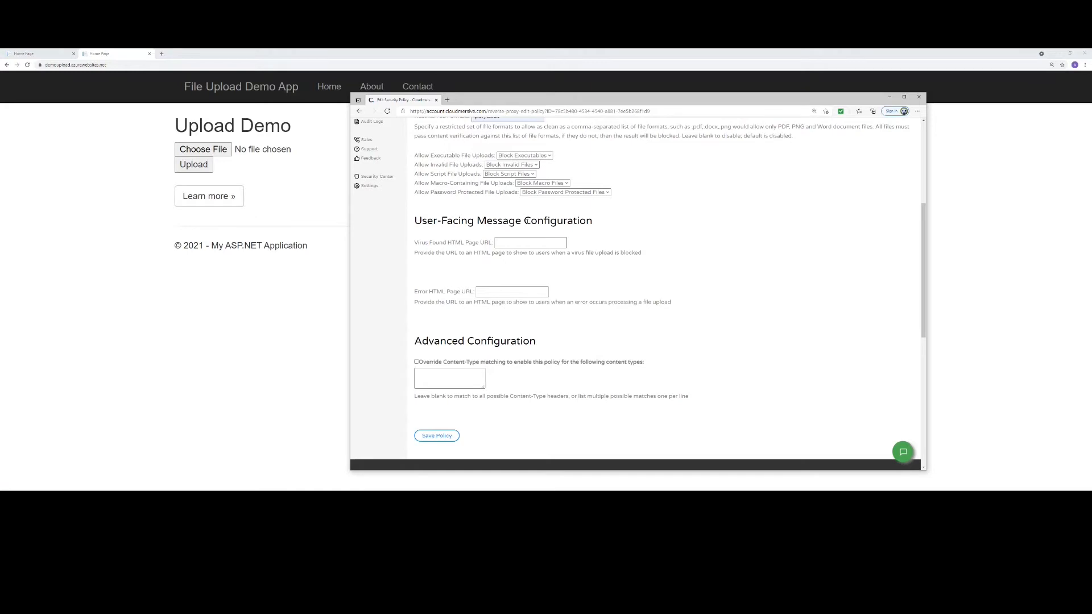
click(505, 244)
scroll(505, 358, up, 5)
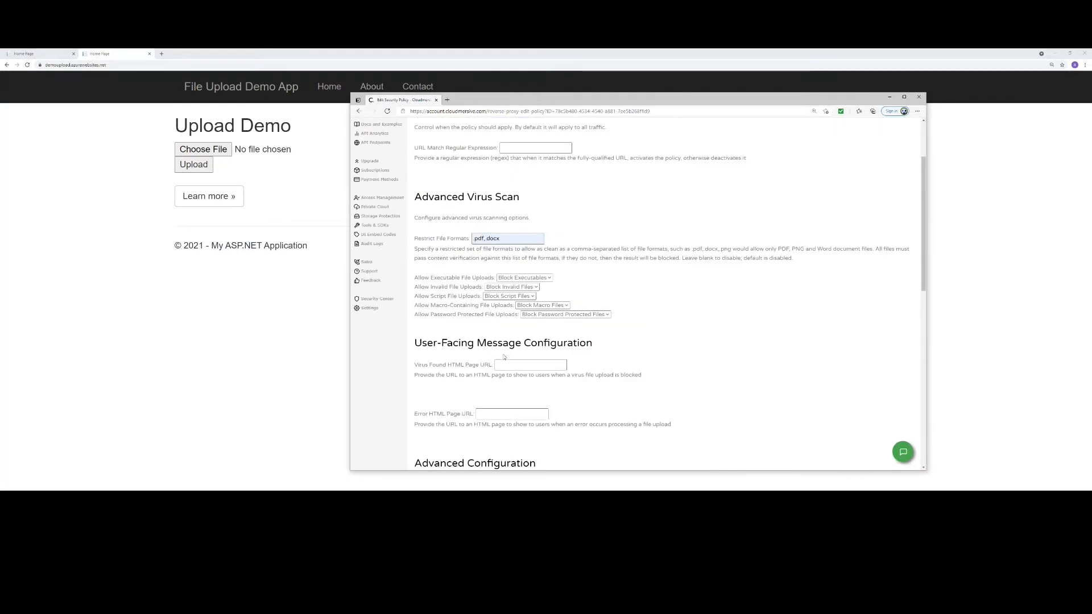
scroll(704, 391, down, 1)
scroll(705, 391, down, 5)
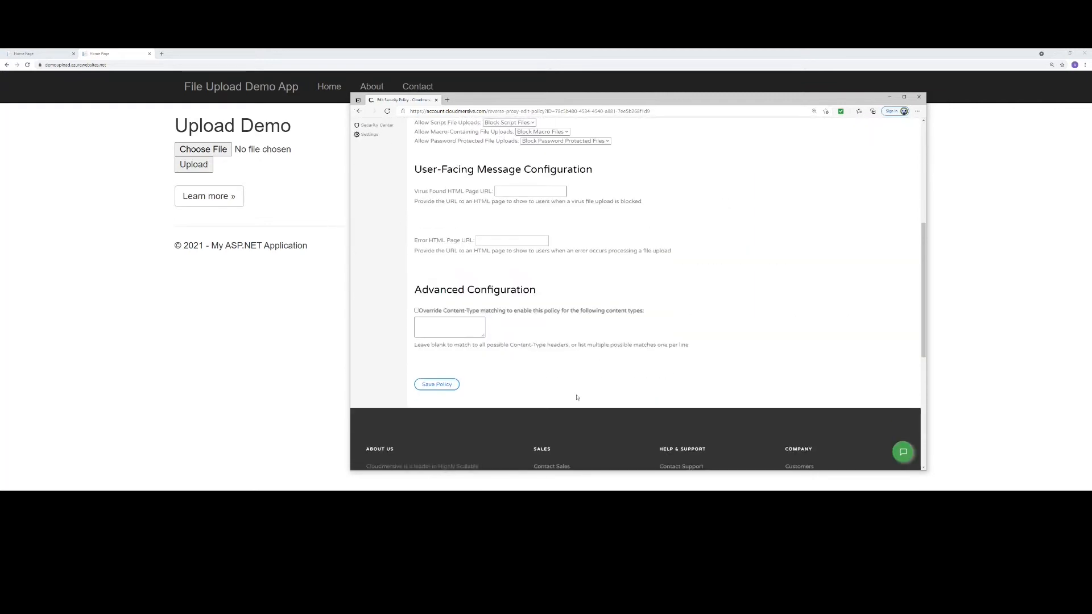
click(425, 384)
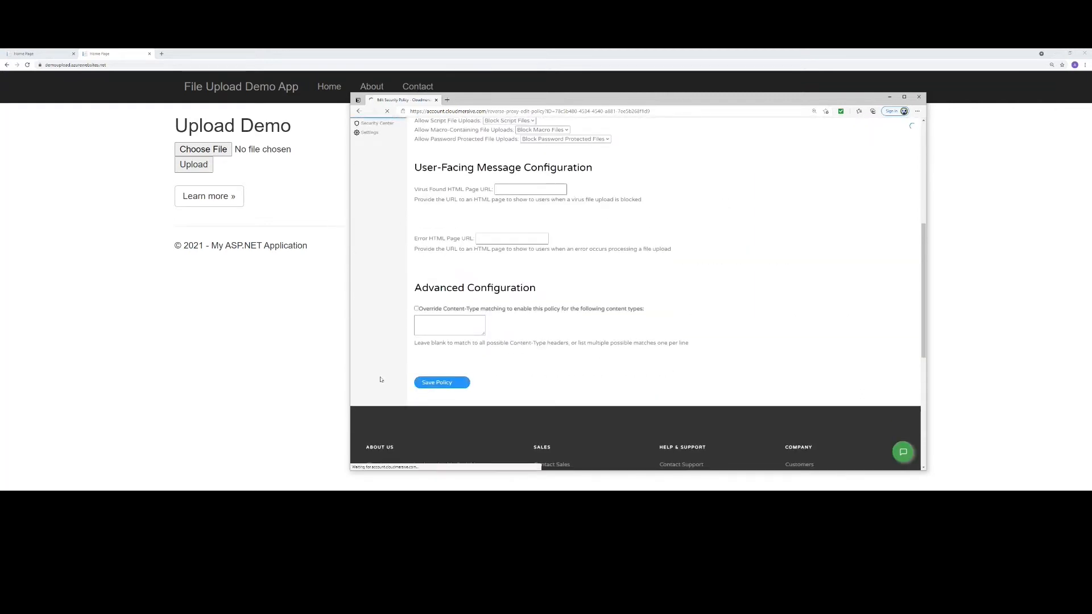
- Switch back to Chrome, view the localhost demo page, and reload the demoupload.azurewebsites.net page
click(243, 341)
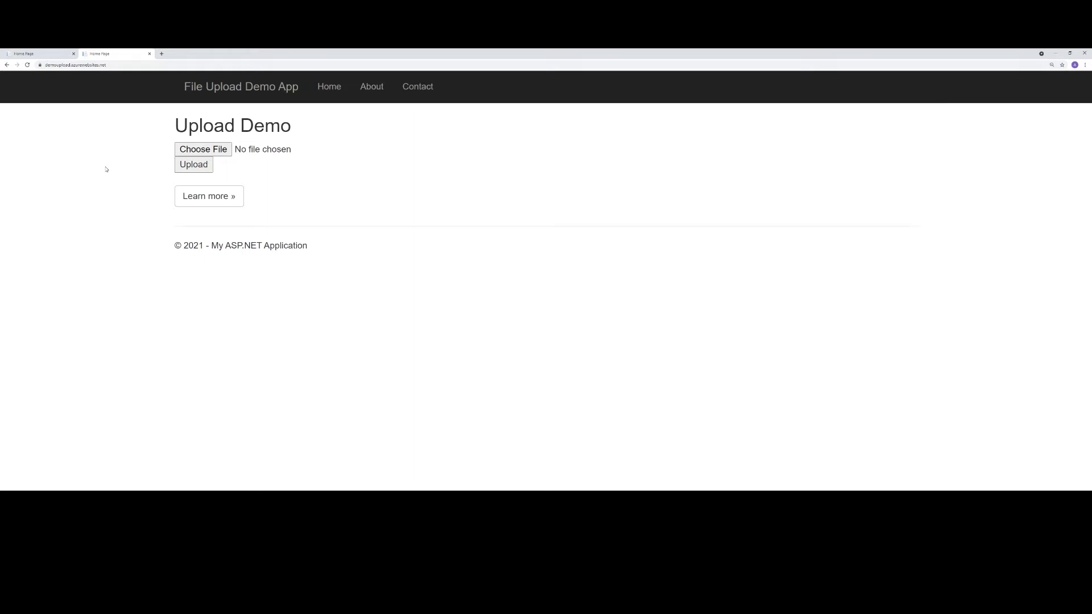
click(40, 56)
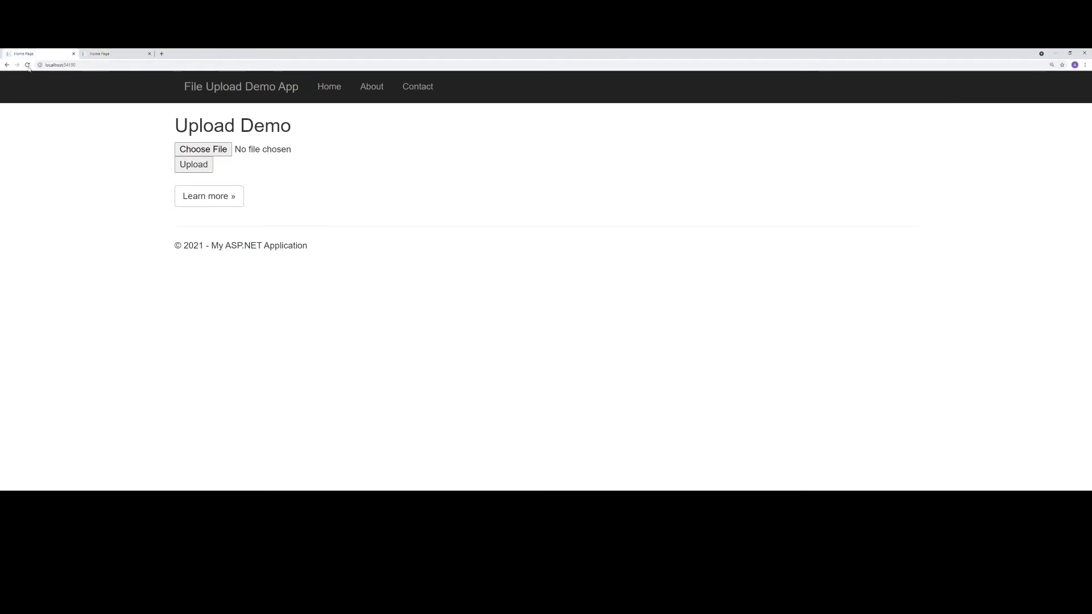
click(114, 54)
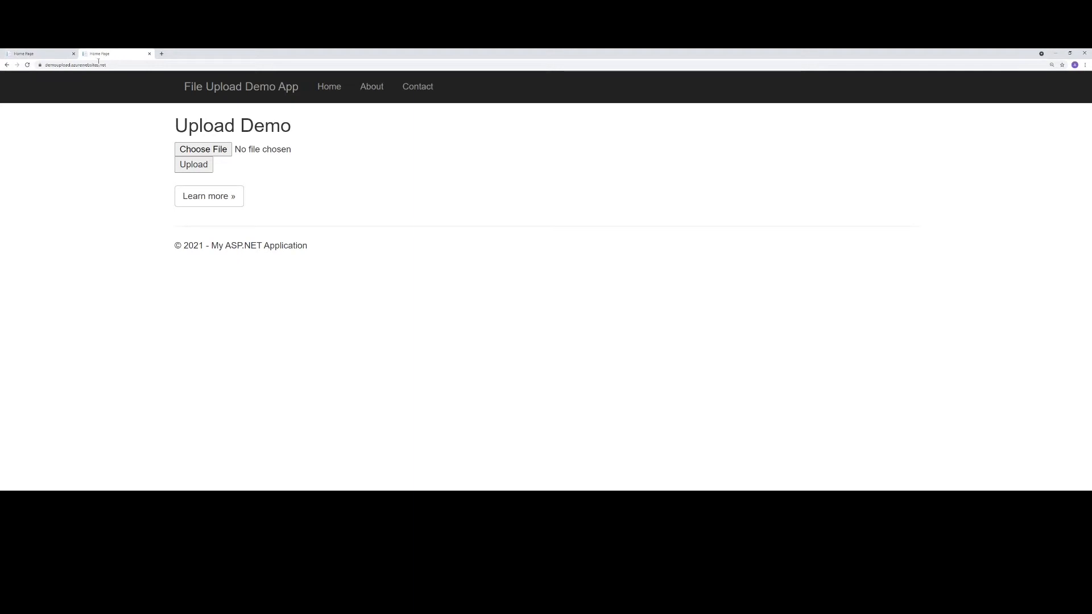
click(27, 64)
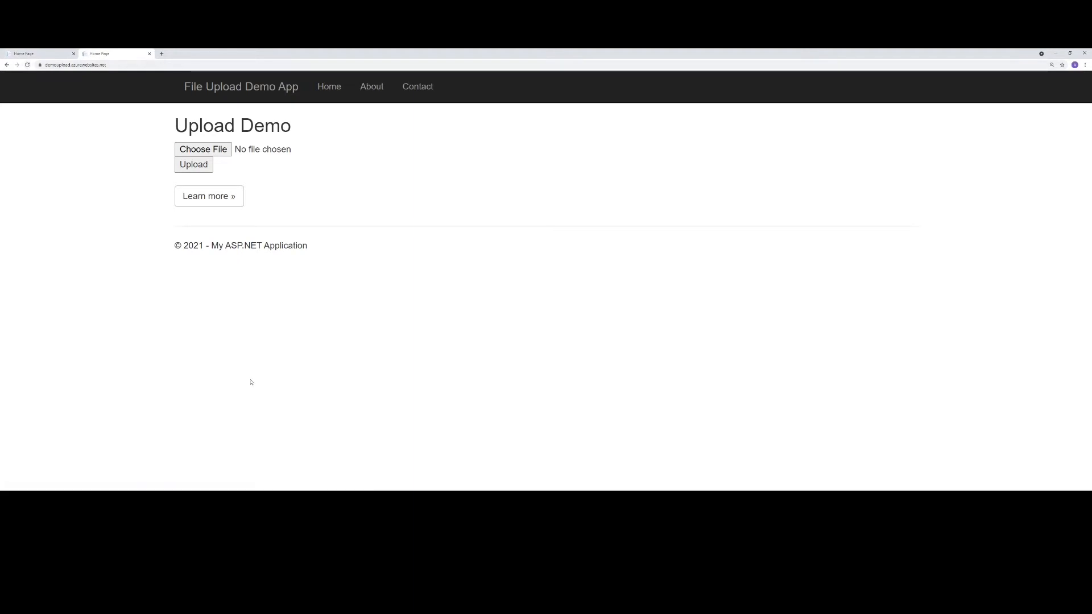
- In File Explorer's Virus Scan Demo folder, duplicate Antlr3.Runtime.dll and rename the copy innocuous.pdf
key(alt+Tab)
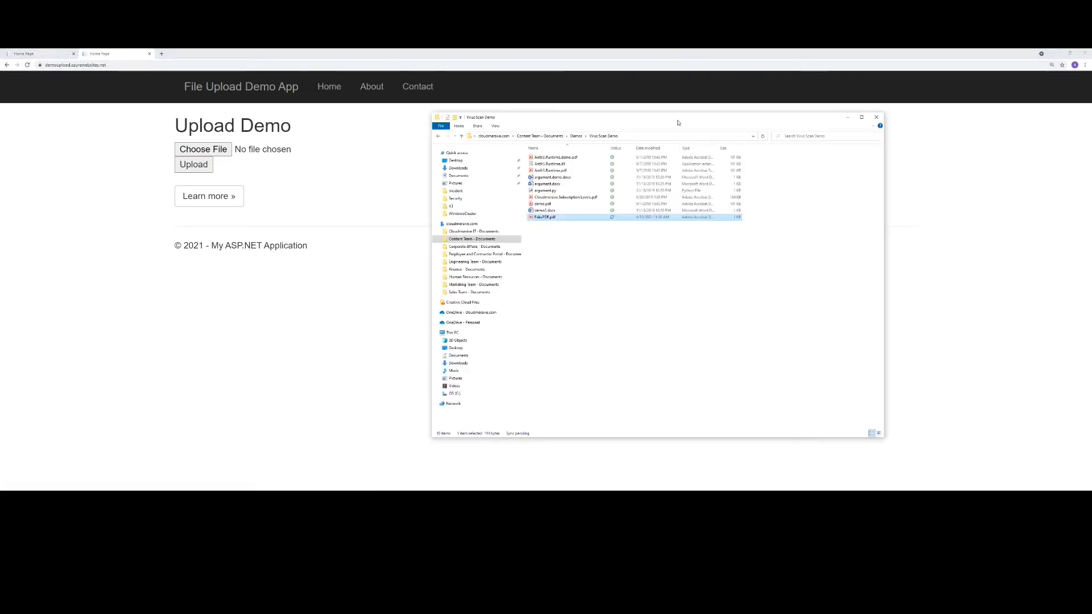
drag(678, 120, 699, 122)
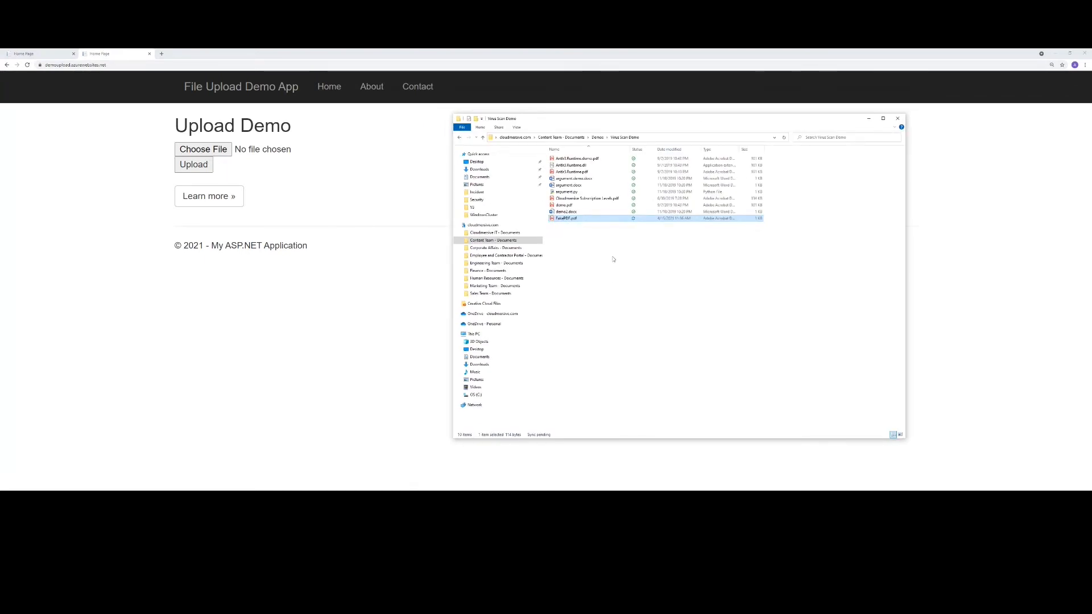
click(578, 166)
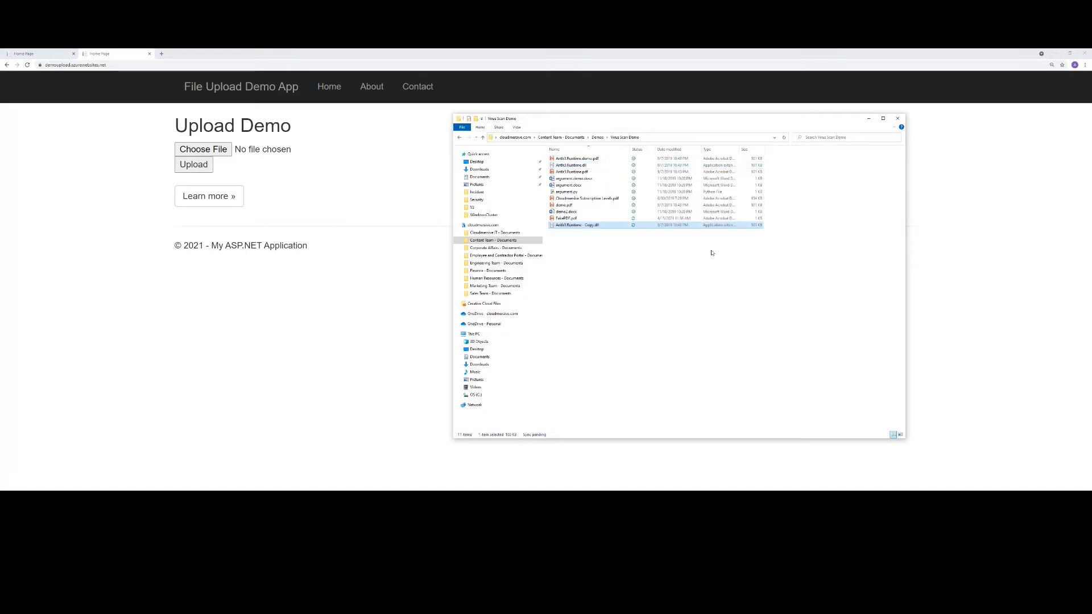
key(ctrl+c)
key(ctrl+v)
key(F2)
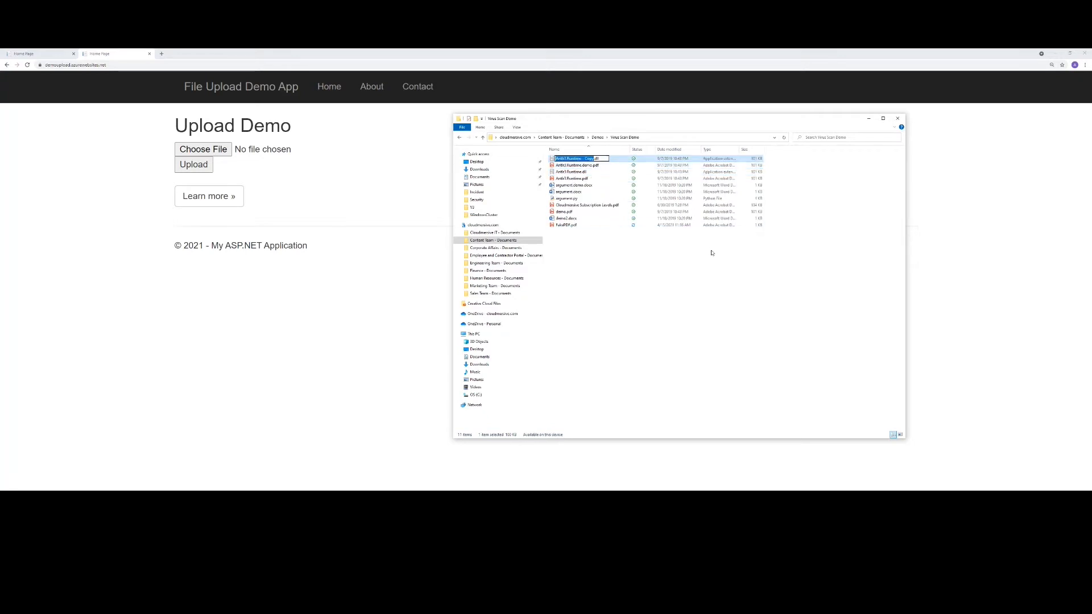
key(ctrl+a)
text(innocuous.pdf)
key(Return)
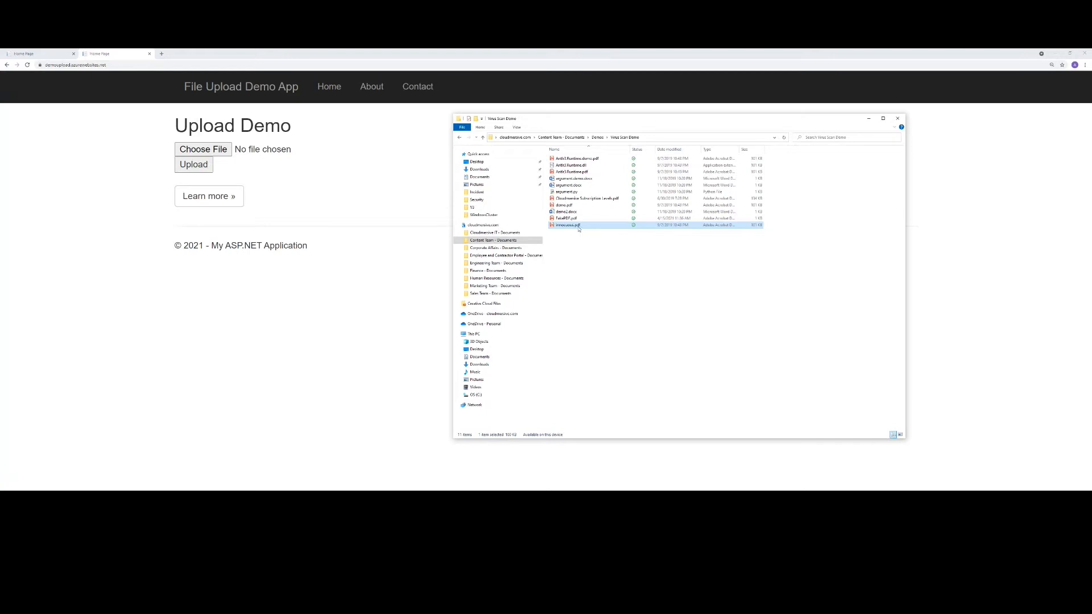
- Upload innocuous.pdf from the Virus Scan Demo folder to the Azure-hosted demo site and check the response message
drag(579, 229, 208, 150)
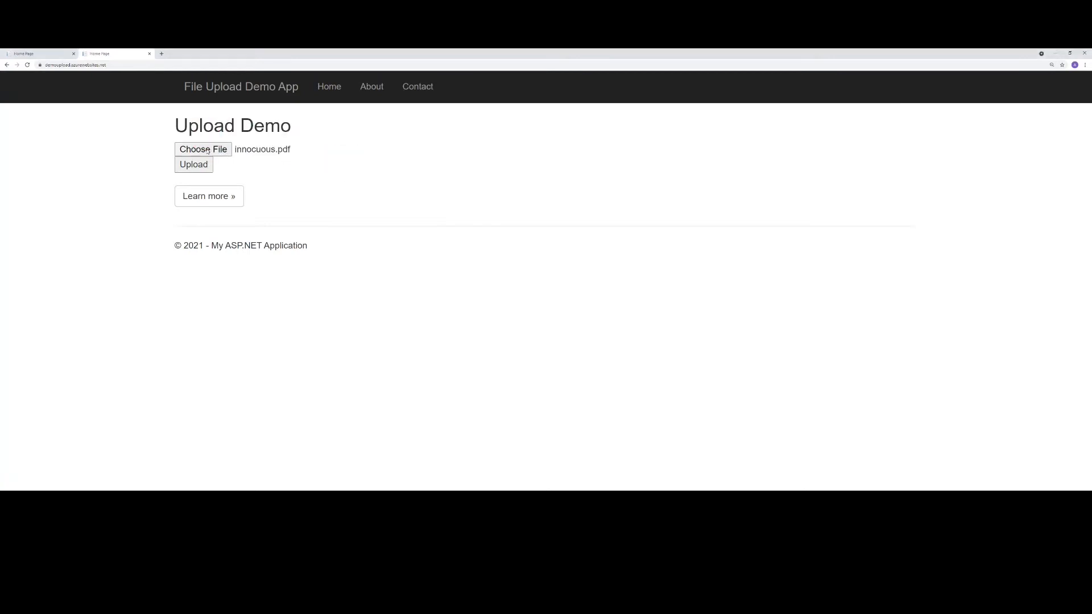
click(51, 67)
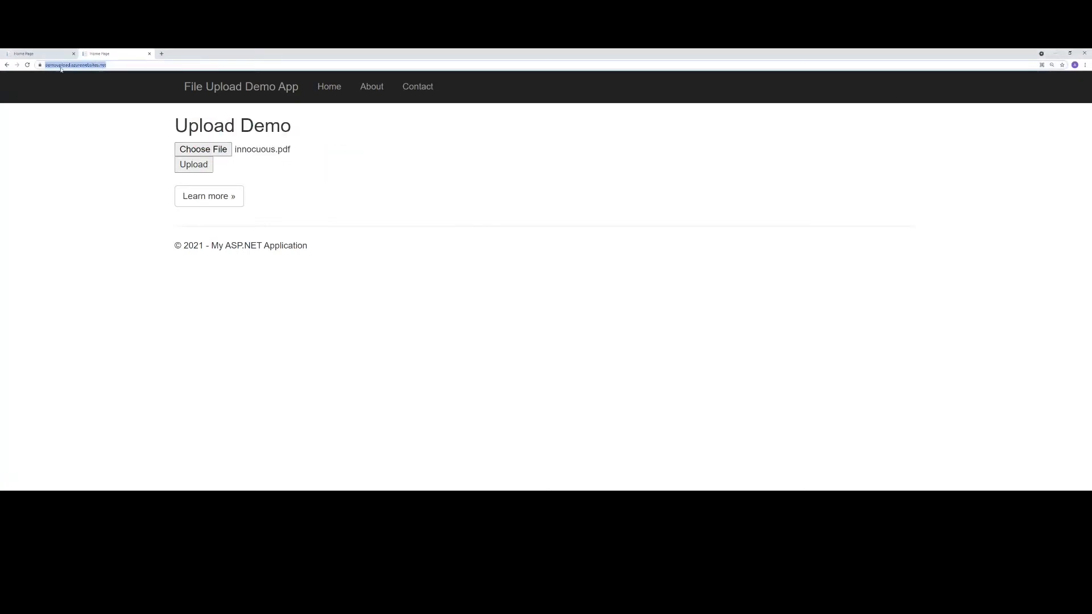
click(107, 158)
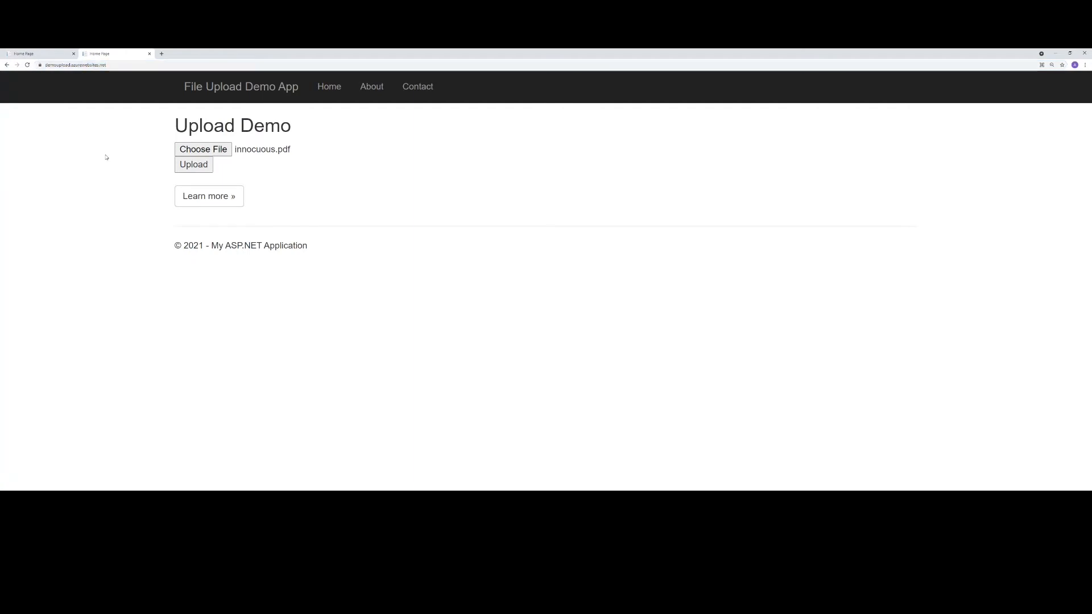
click(206, 166)
drag(240, 192, 176, 191)
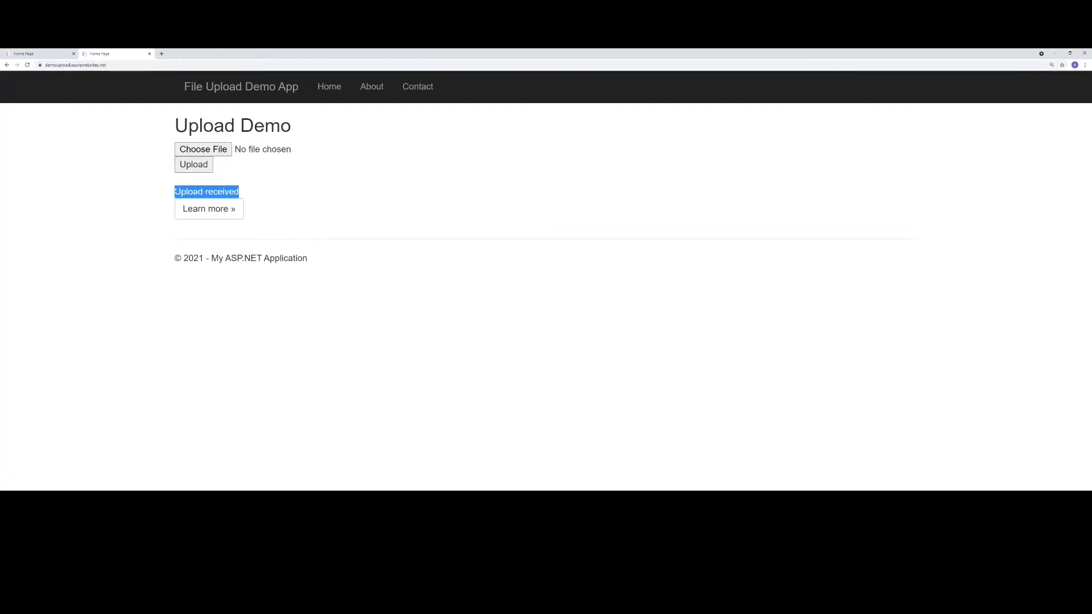
click(154, 200)
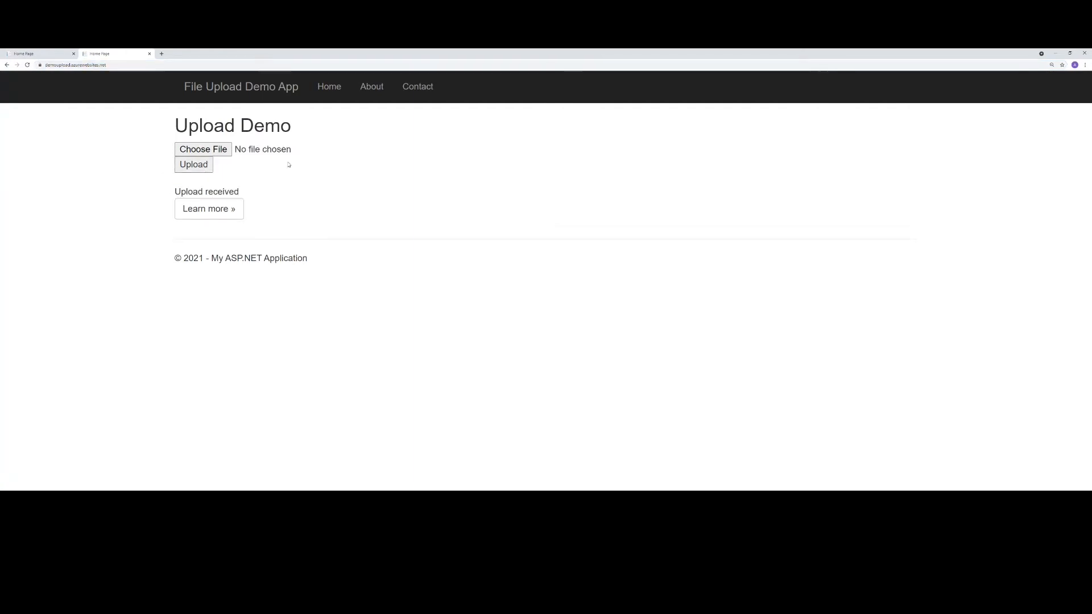
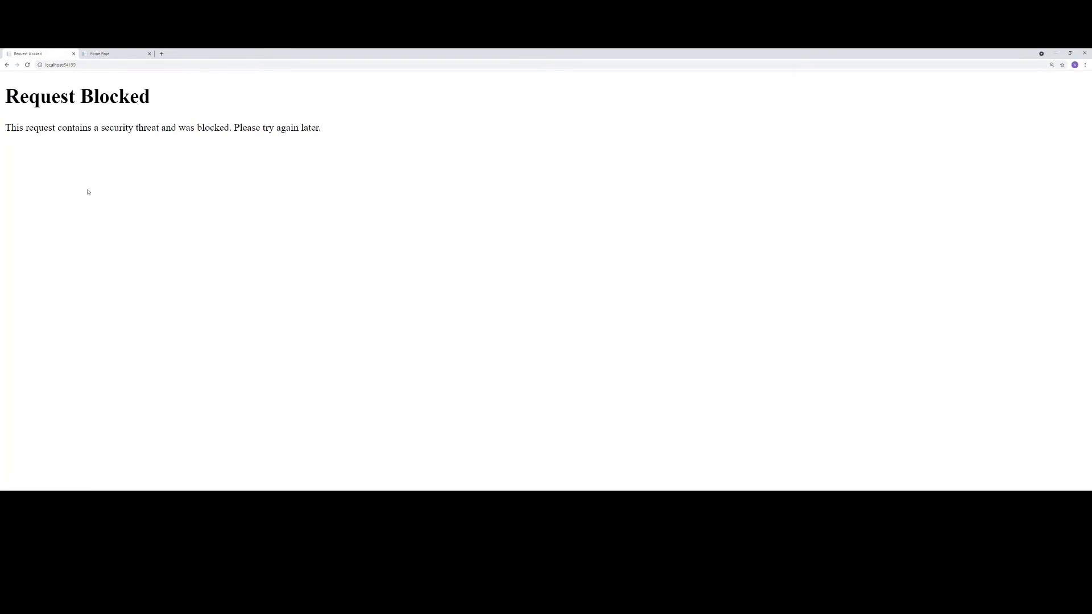
- Compare the upload responses on the Azure-hosted and localhost pages, return the localhost site to its upload form, and show the Azure page again
click(113, 53)
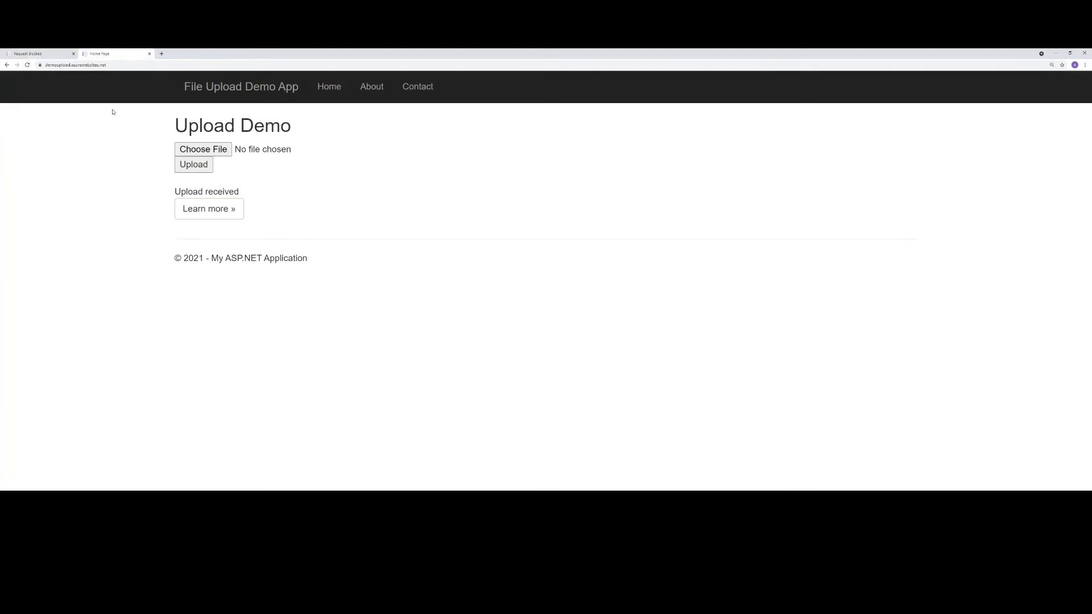
click(35, 54)
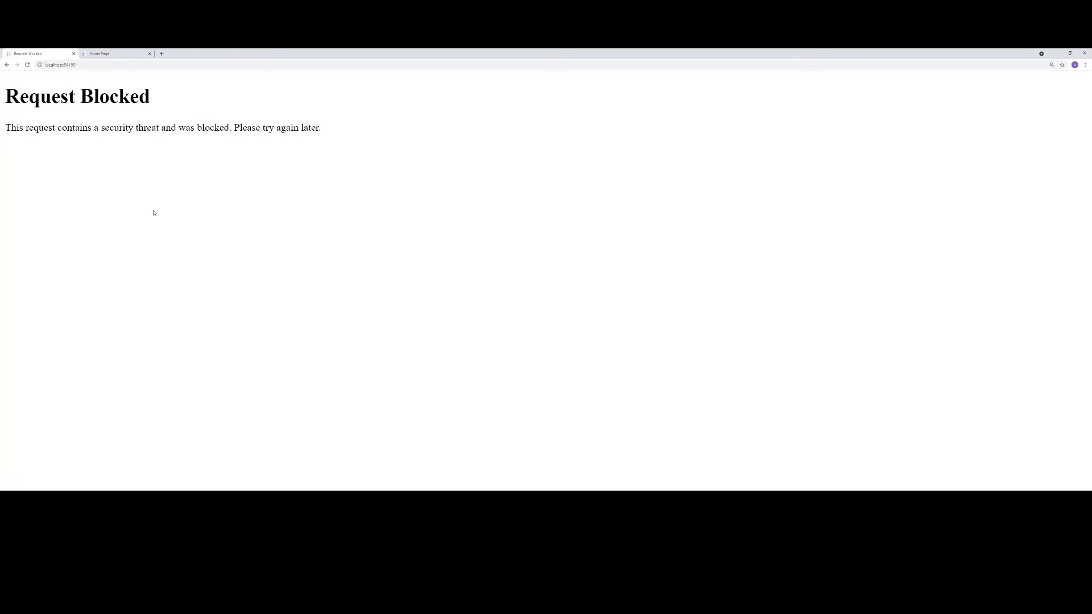
click(7, 65)
click(96, 54)
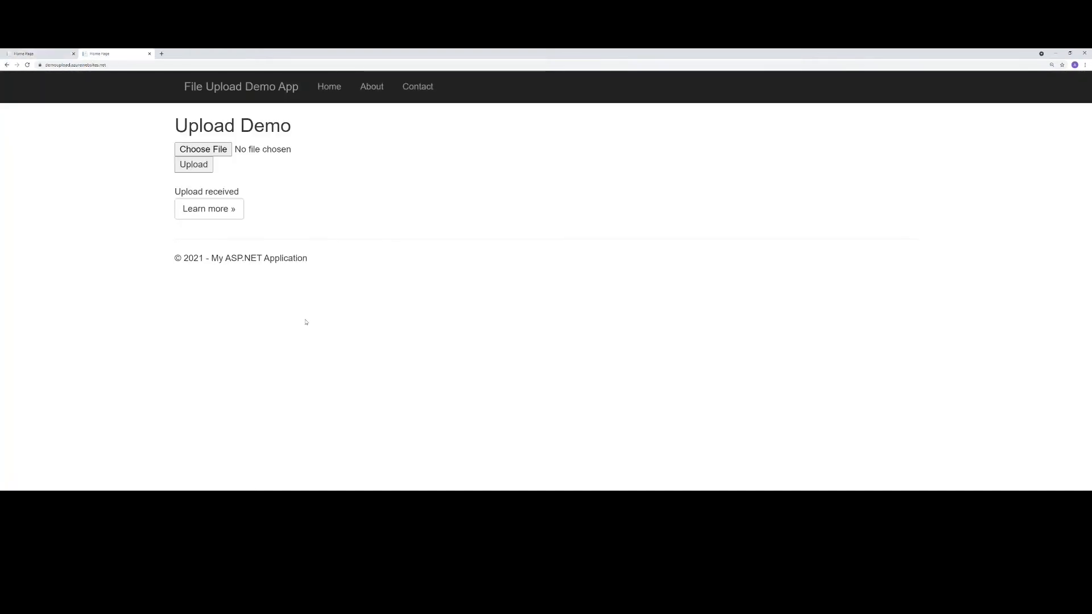
- Open FakePDF.pdf from File Explorer's Virus Scan Demo folder in Visual Studio Code and check the file's details in the folder
click(482, 497)
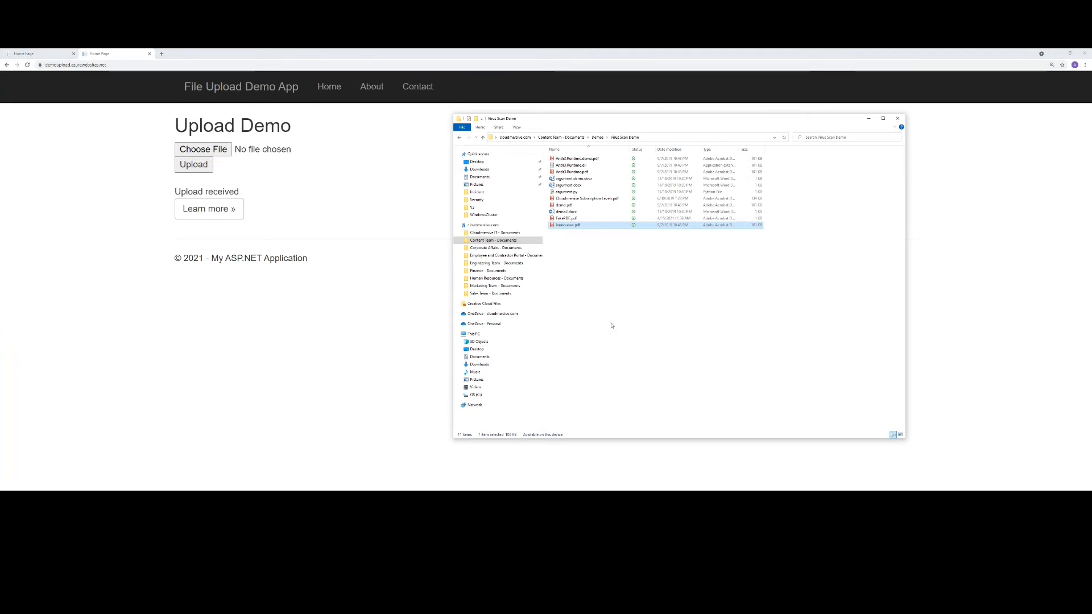
click(569, 219)
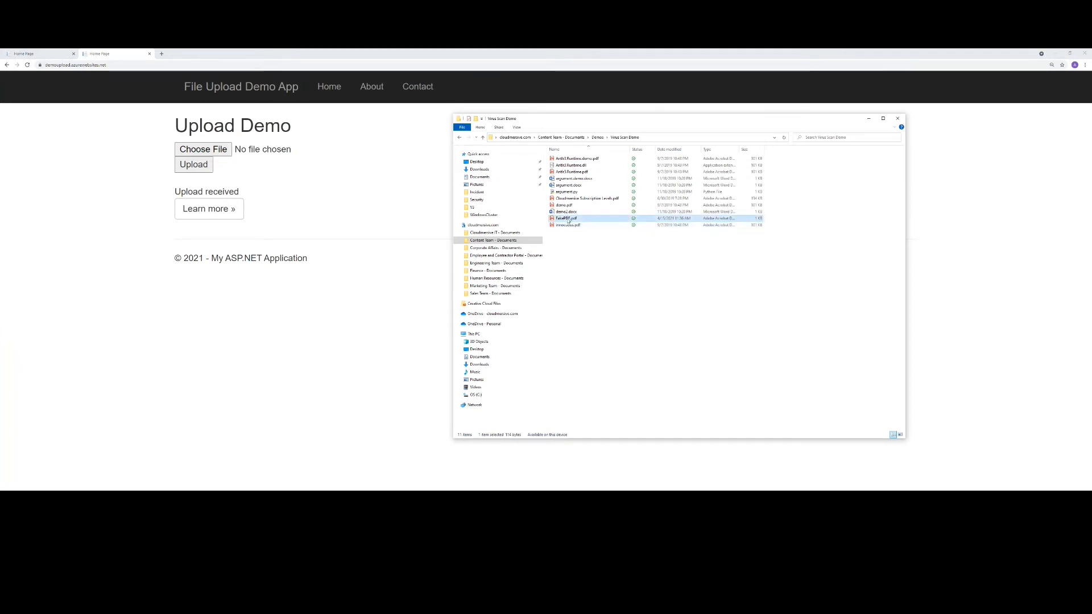
right_click(569, 220)
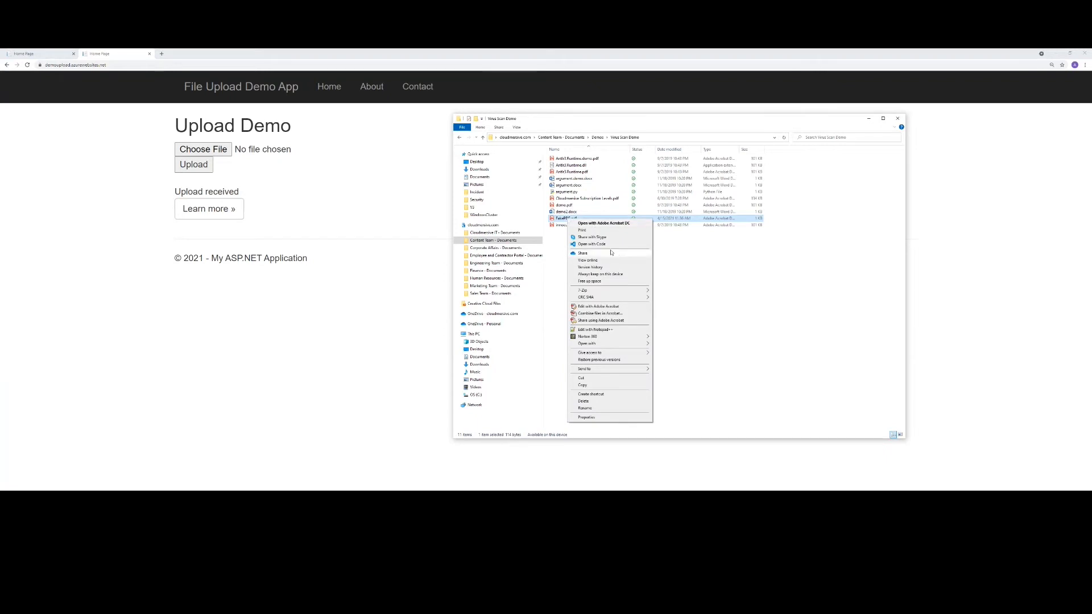
click(592, 245)
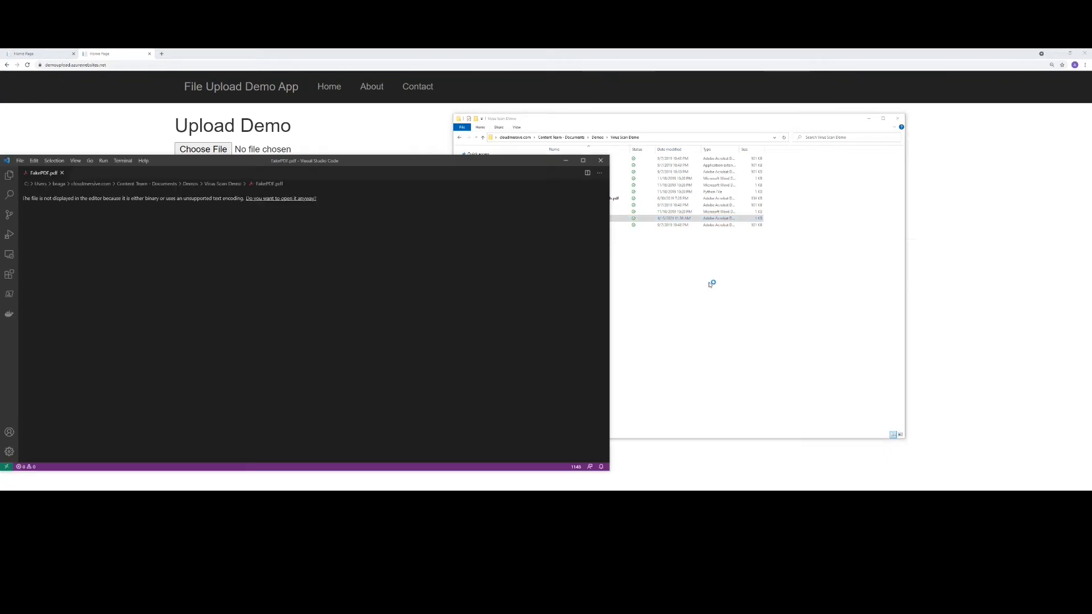
click(710, 285)
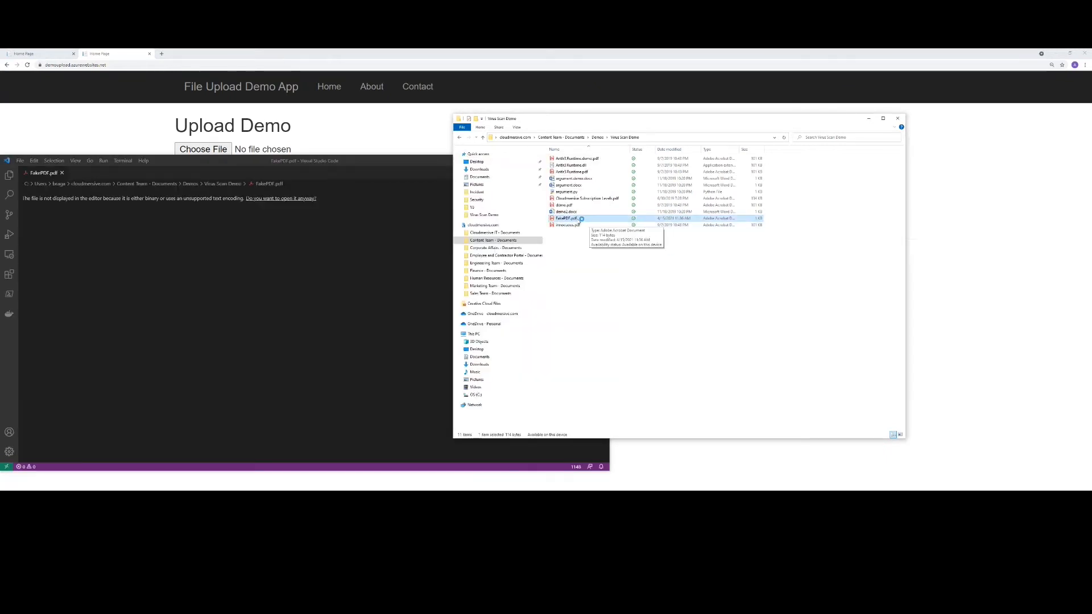
- Display FakePDF.pdf as text in Visual Studio Code despite its unsupported encoding and examine the PDF header and embedded JavaScript
click(397, 264)
click(261, 199)
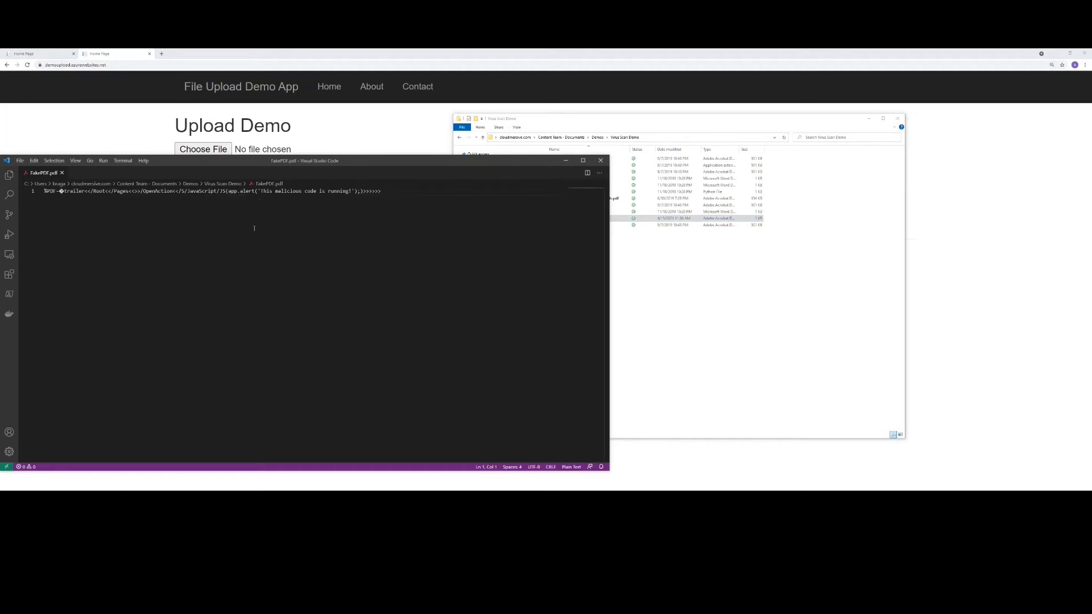
drag(45, 192, 84, 192)
click(262, 199)
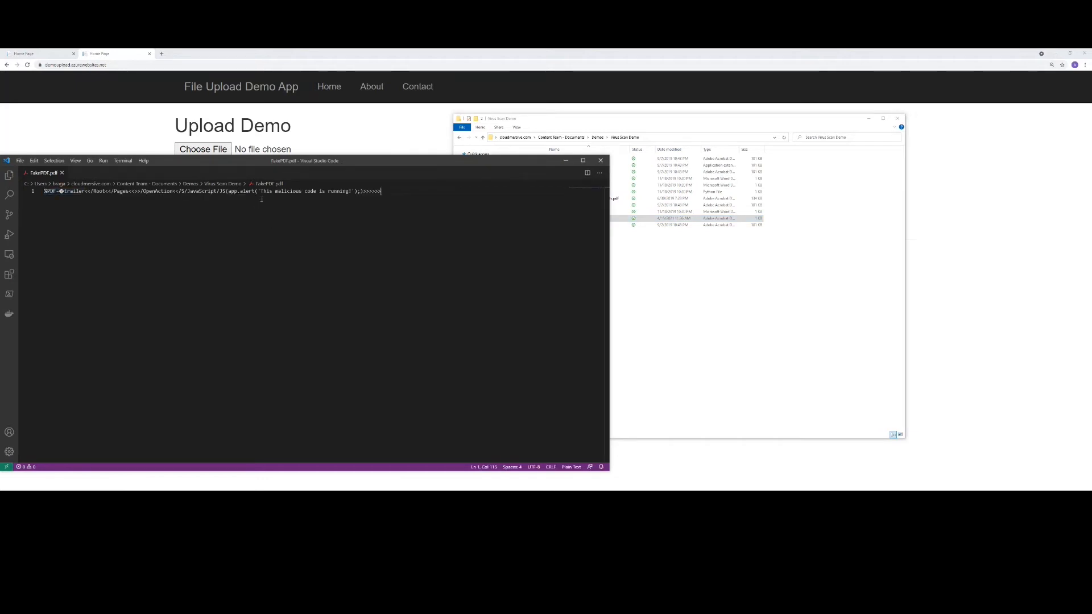
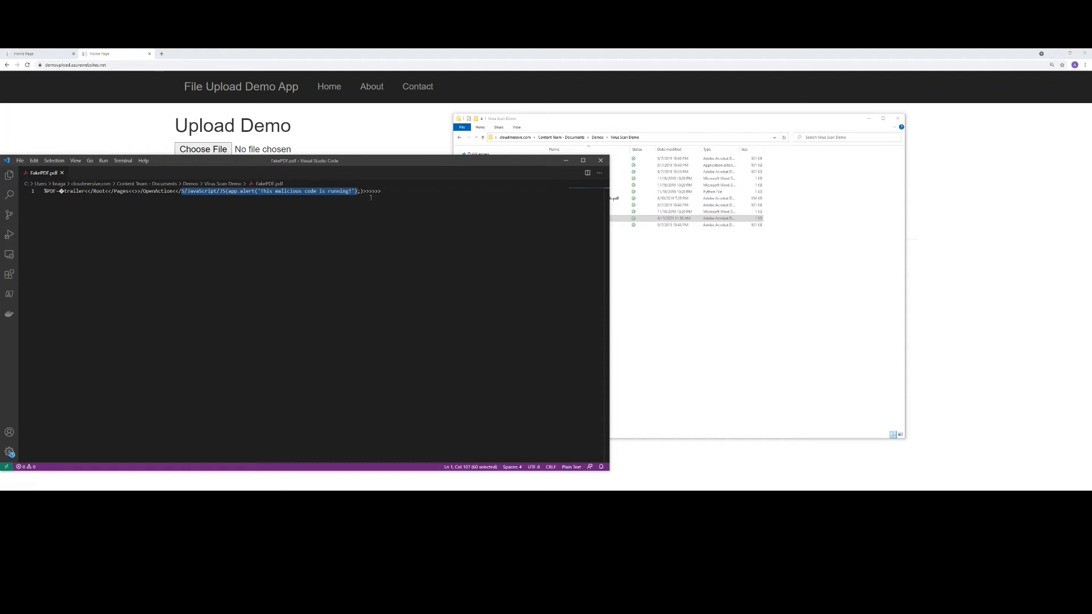
- Close the text view of FakePDF.pdf and open the file from the Virus Scan Demo folder in Adobe Acrobat to run its embedded JavaScript
click(602, 160)
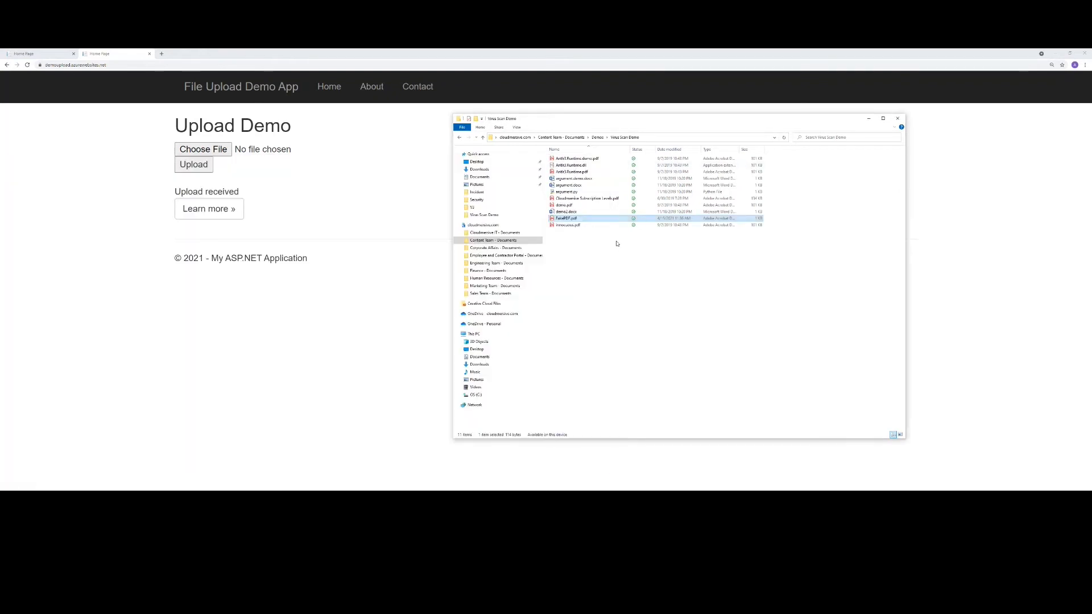
double_click(562, 220)
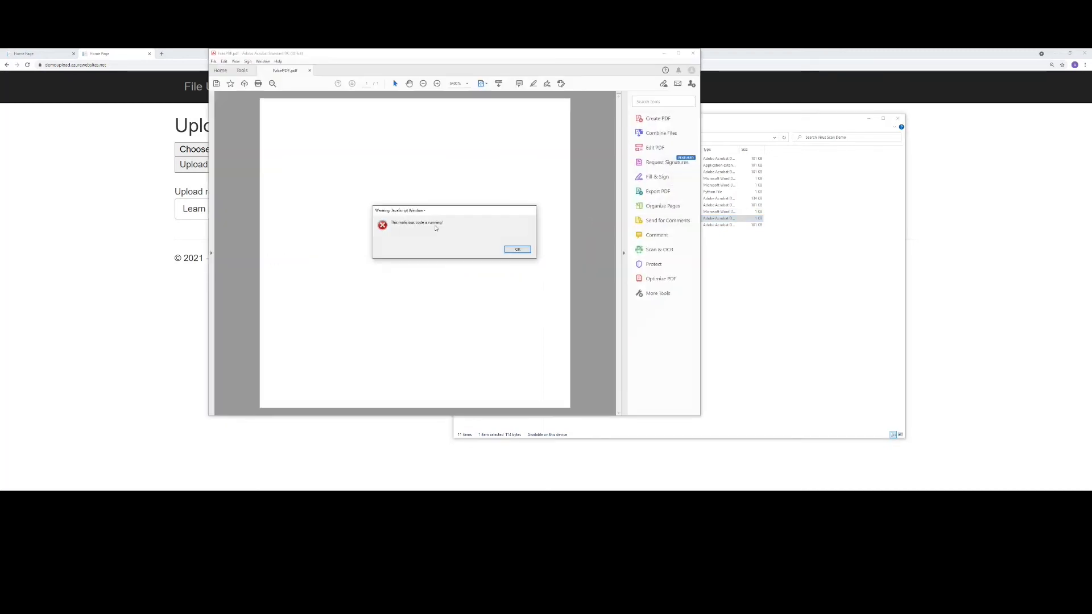
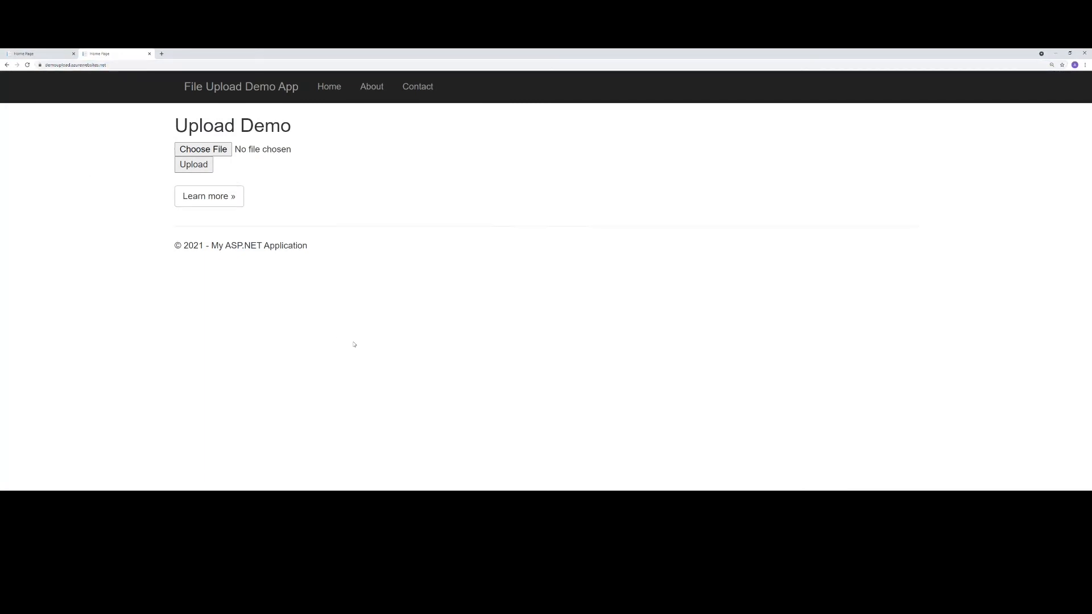
- Upload the PDF with embedded JavaScript from the Virus Scan Demo folder to the unprotected upload site in the browser
key(alt+Tab)
drag(572, 219, 219, 151)
click(194, 165)
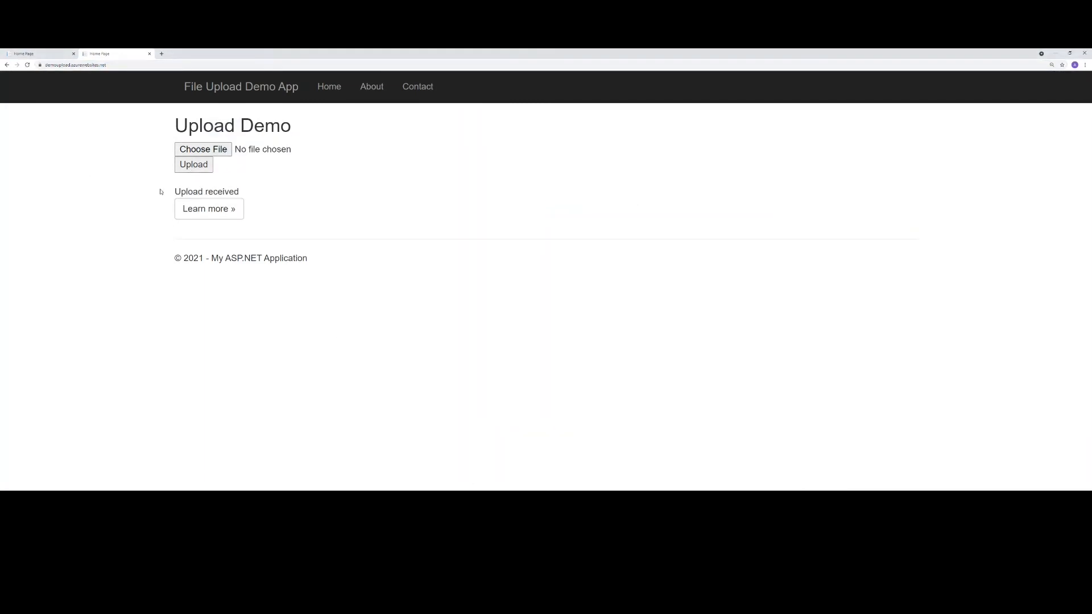
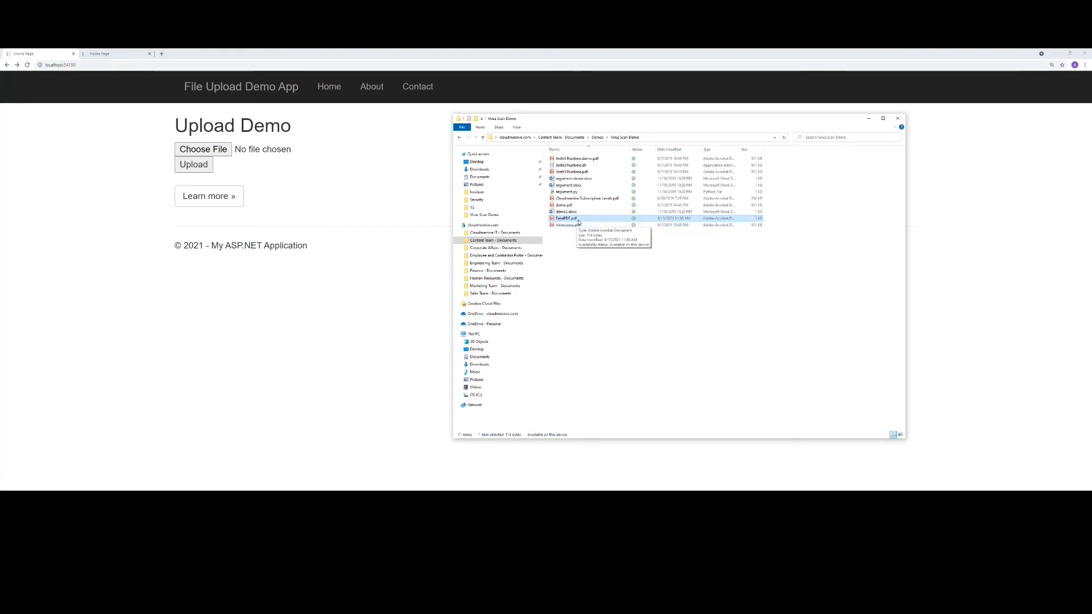
- Upload FakePDF.pdf from the Virus Scan Demo folder to the proxy-protected upload site on localhost
drag(580, 222, 207, 149)
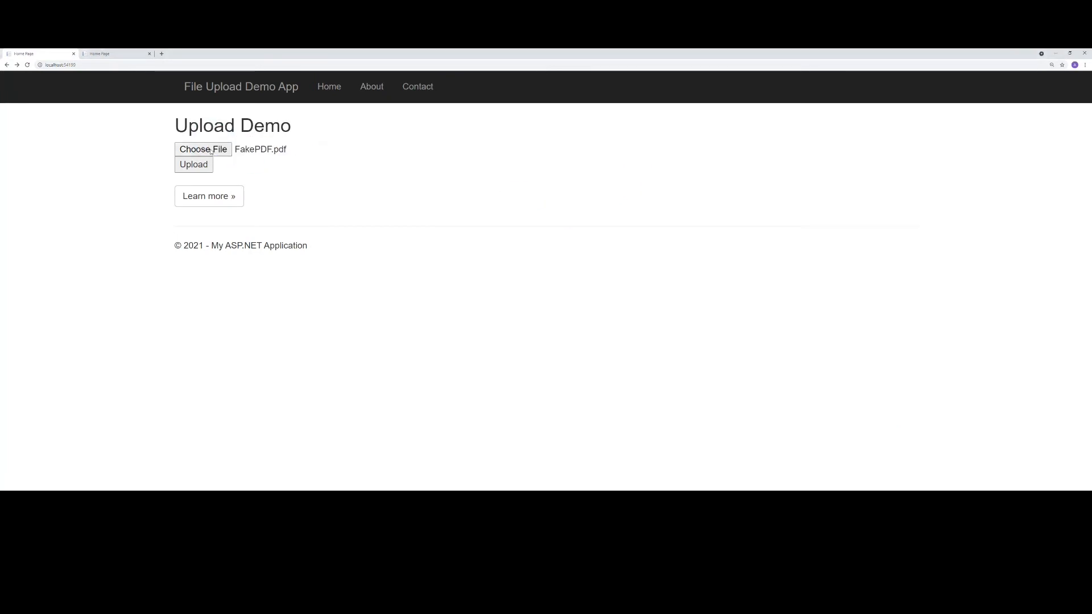
click(190, 166)
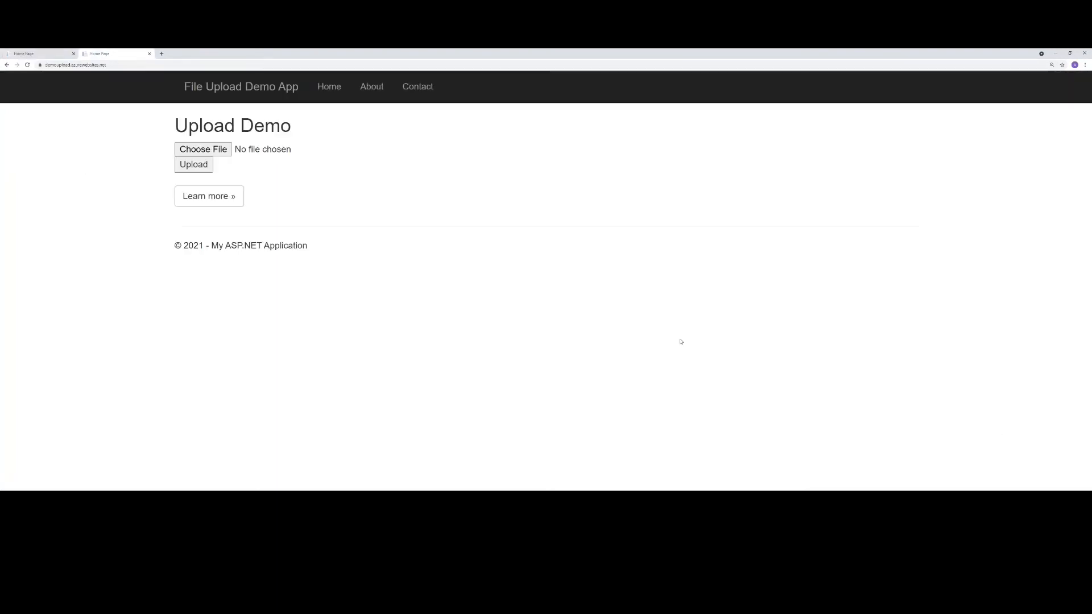
- Find the EICAR anti-malware test file page in a new browser tab and download eicar.com over HTTPS
click(162, 53)
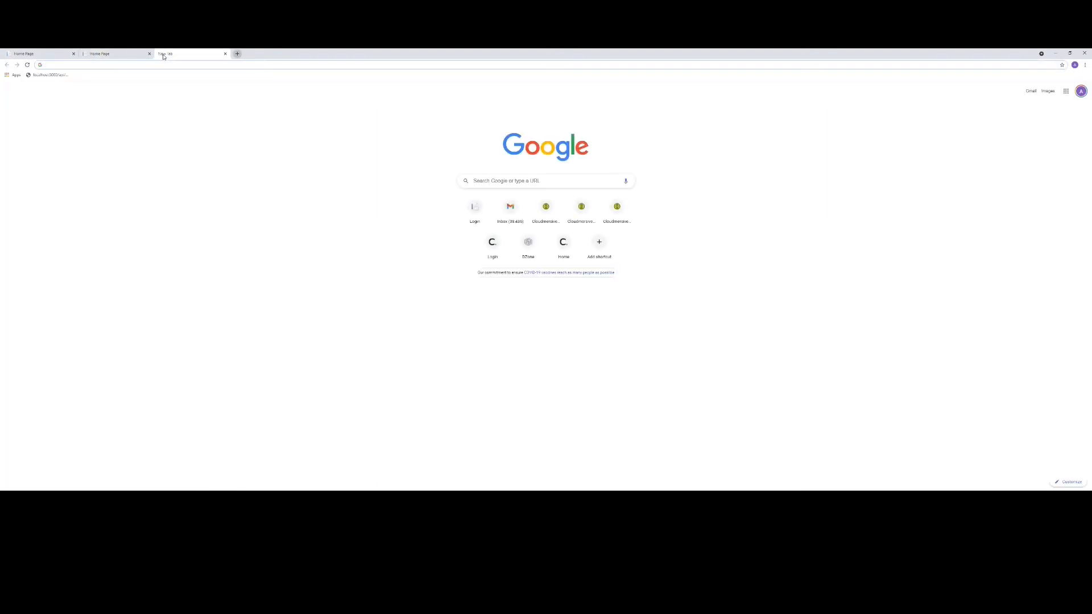
text(eicar)
key(Delete)
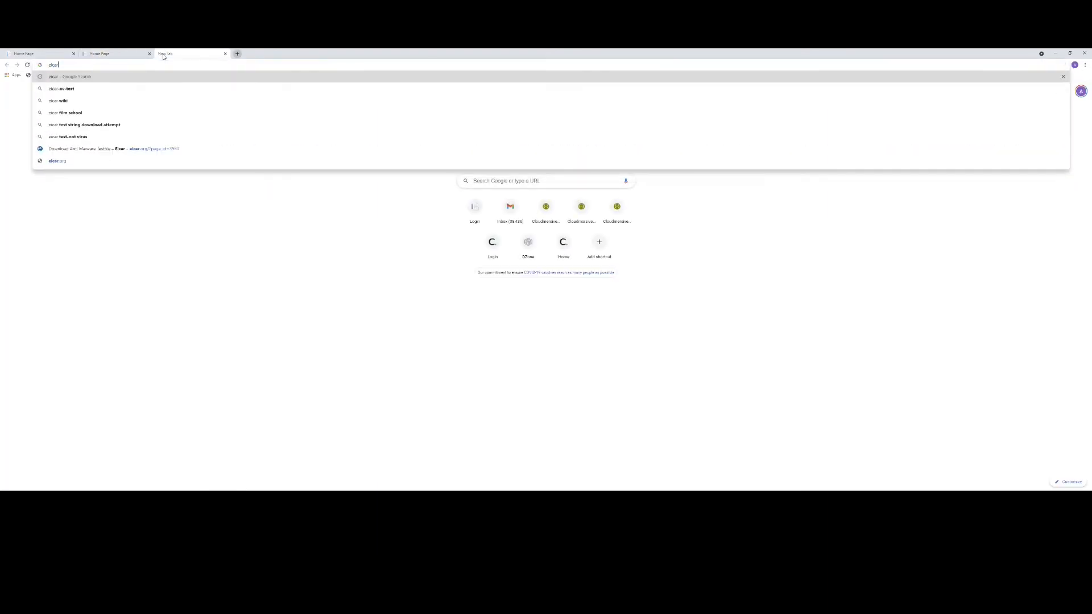
key(Return)
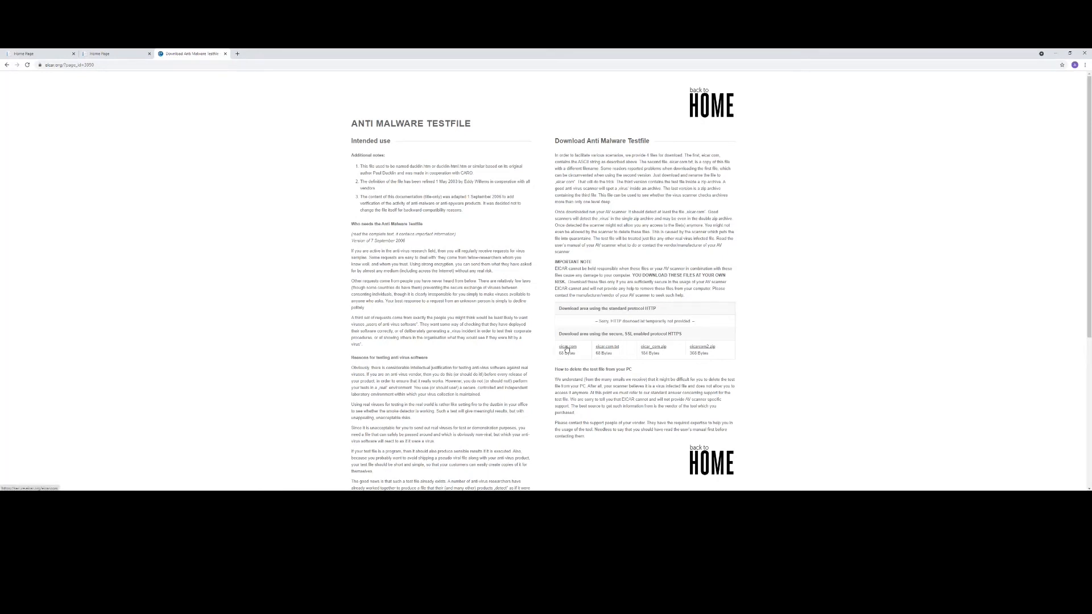
click(567, 347)
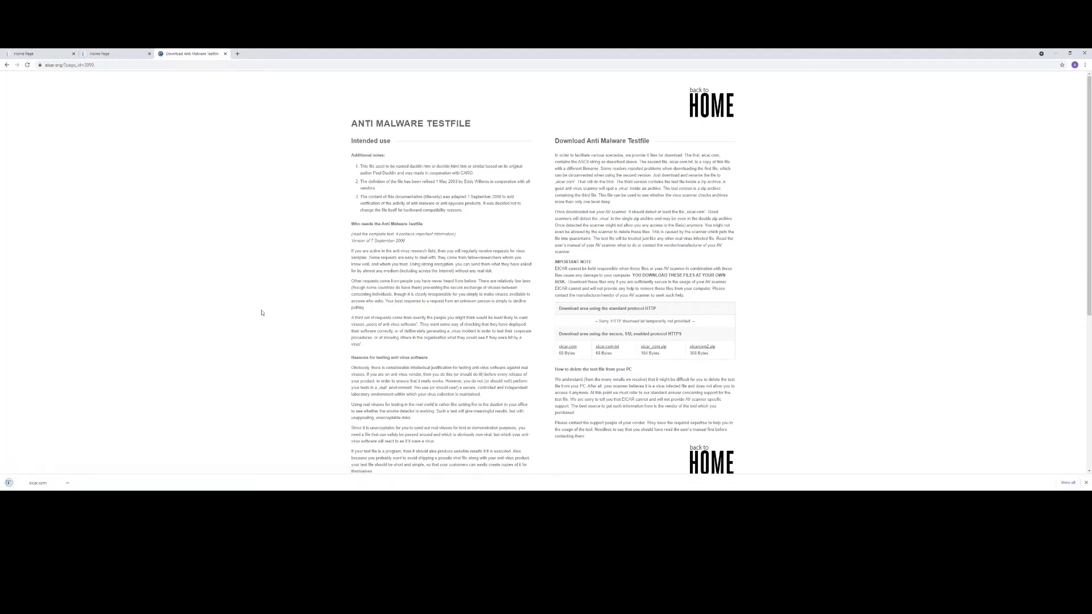
- Upload the downloaded eicar.com to the unprotected demo site on azurewebsites.net
click(108, 55)
drag(37, 483, 215, 170)
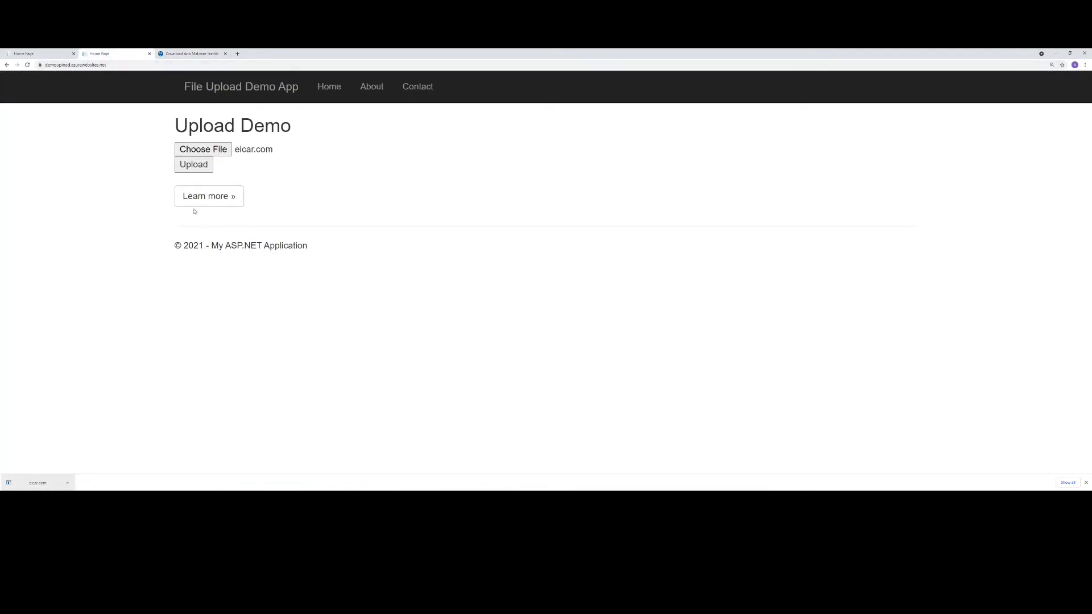
click(193, 165)
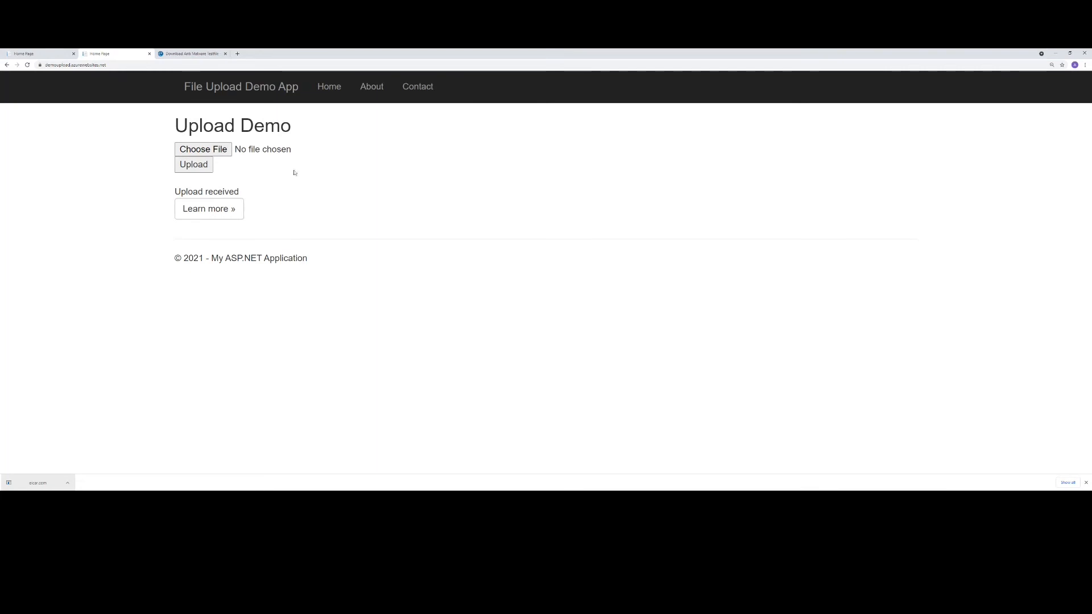
- Upload the downloaded eicar.com to the proxy-protected site on localhost
click(17, 55)
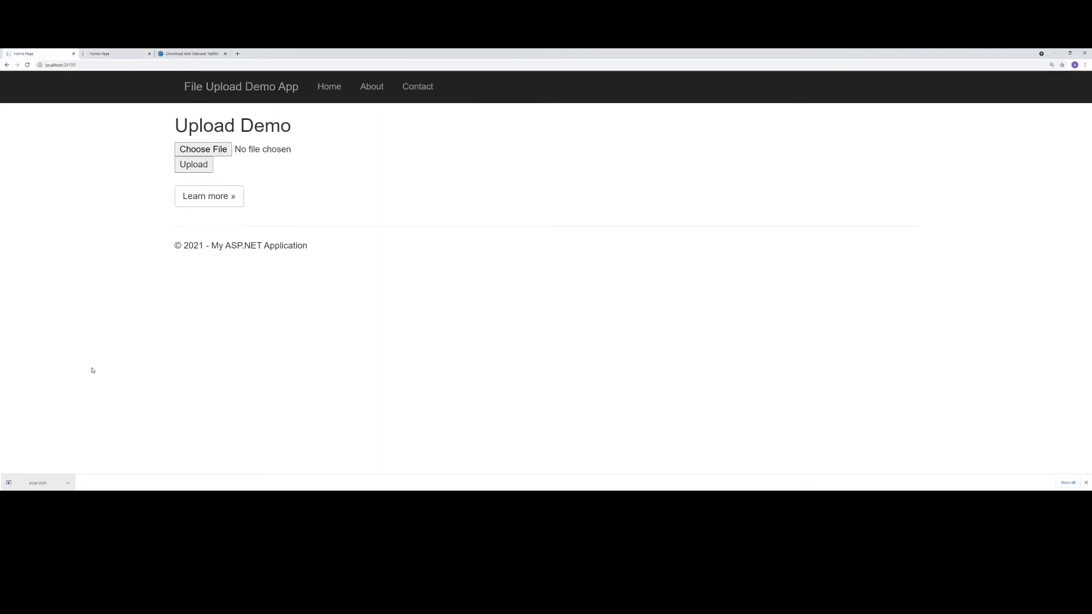
drag(37, 483, 229, 154)
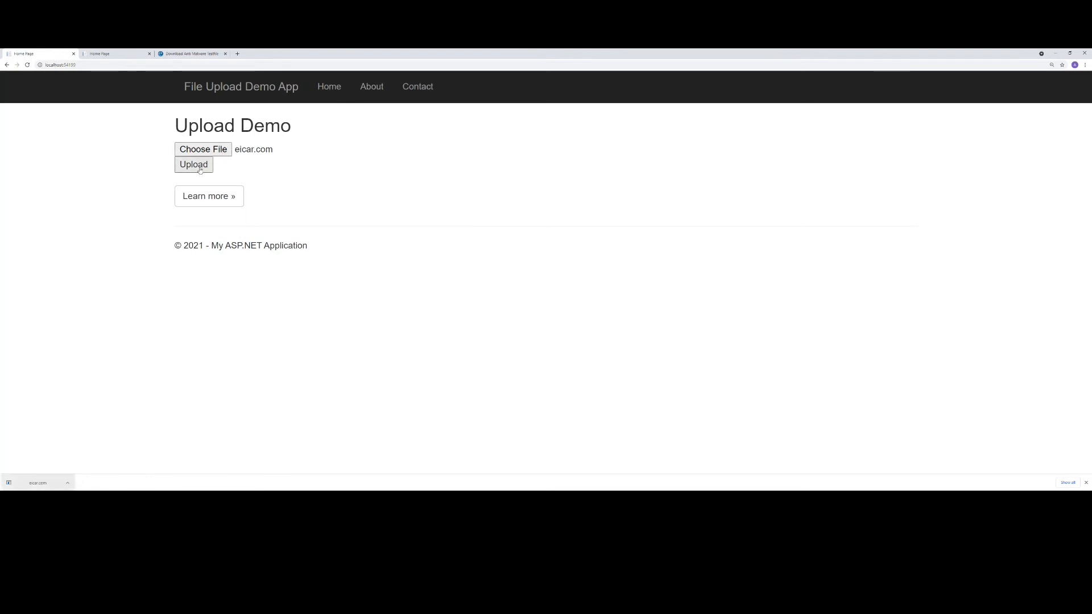
click(194, 165)
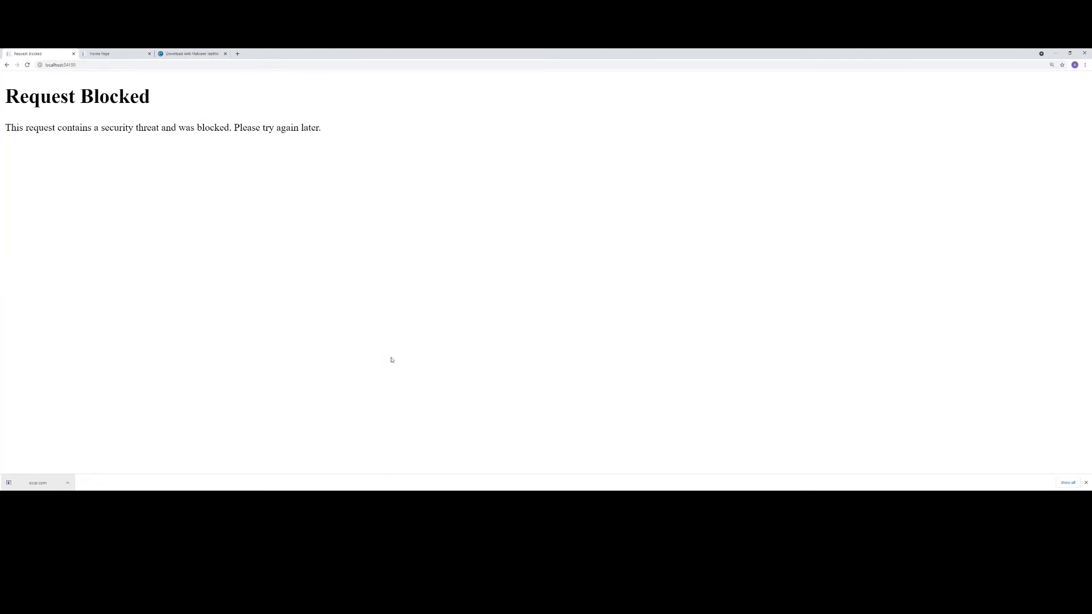
- Switch to the Cloudmersive Manage Site window and review the site's security policies, transform policies and target servers
click(319, 496)
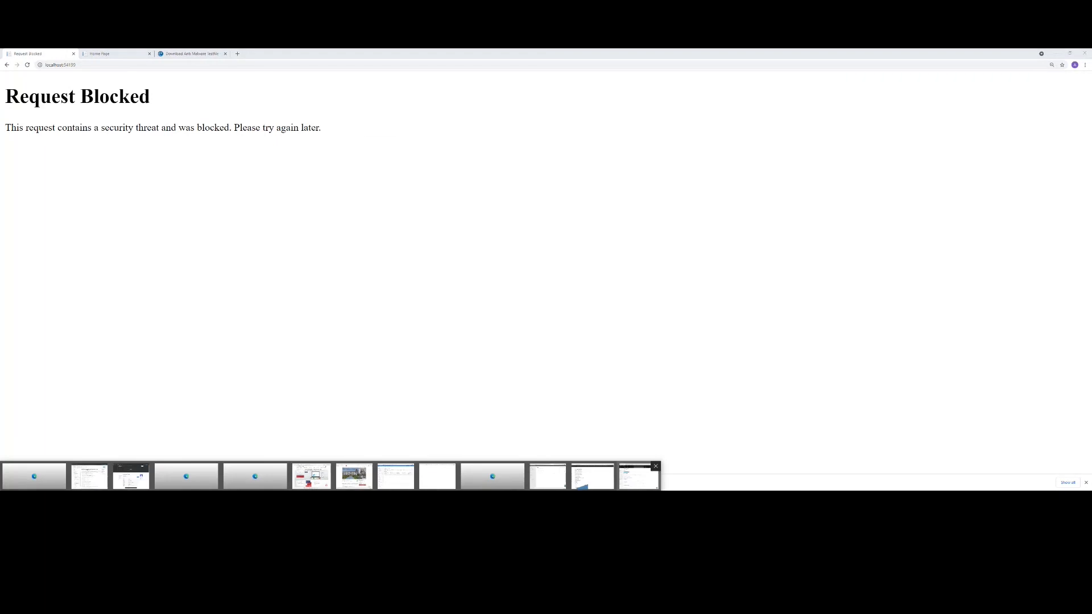
click(638, 478)
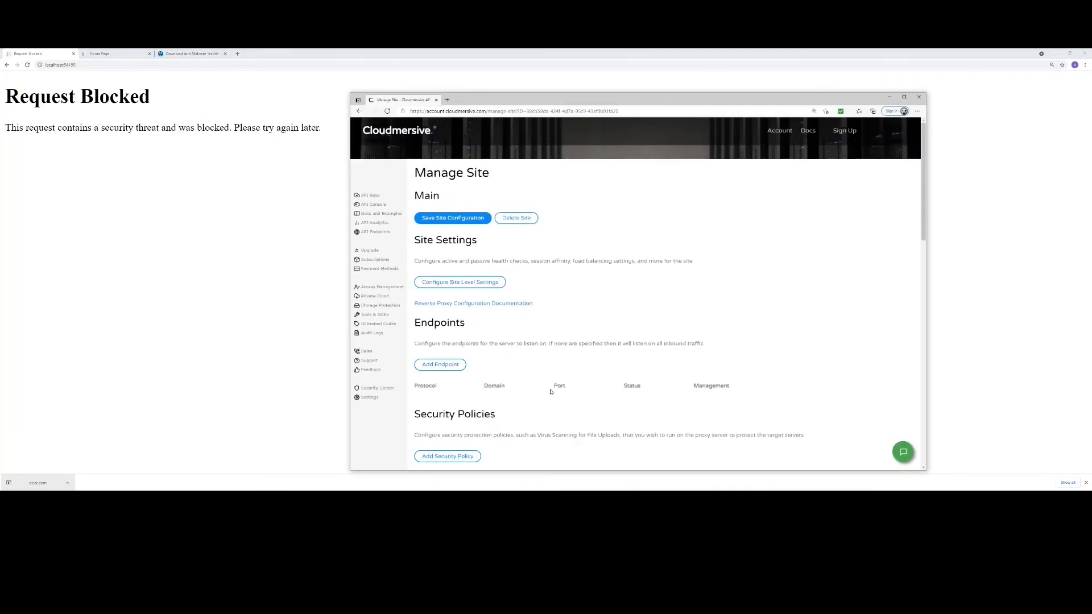
scroll(551, 392, down, 4)
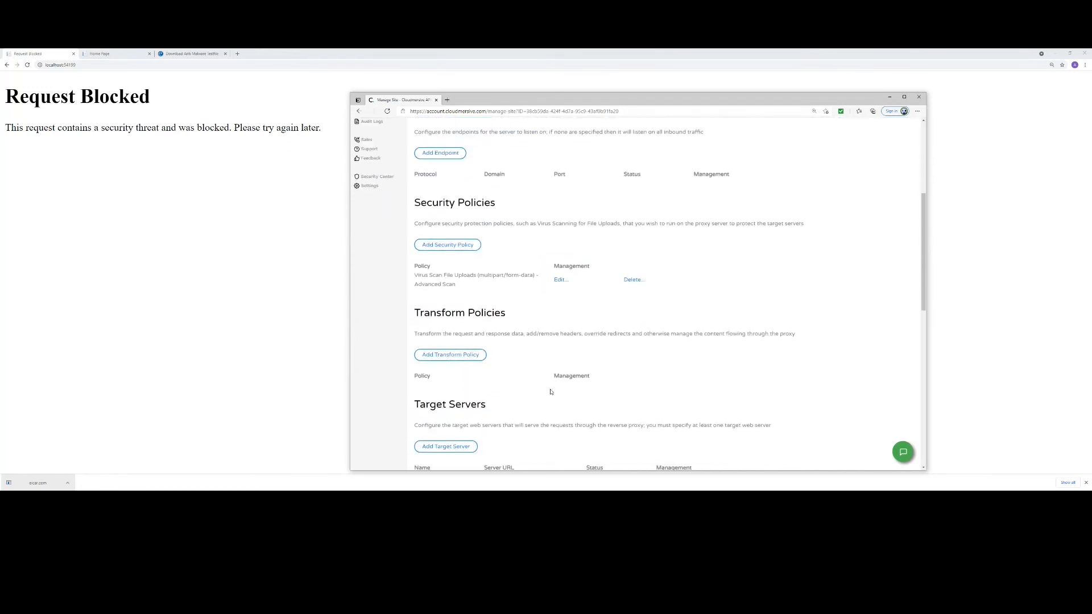
scroll(551, 391, down, 1)
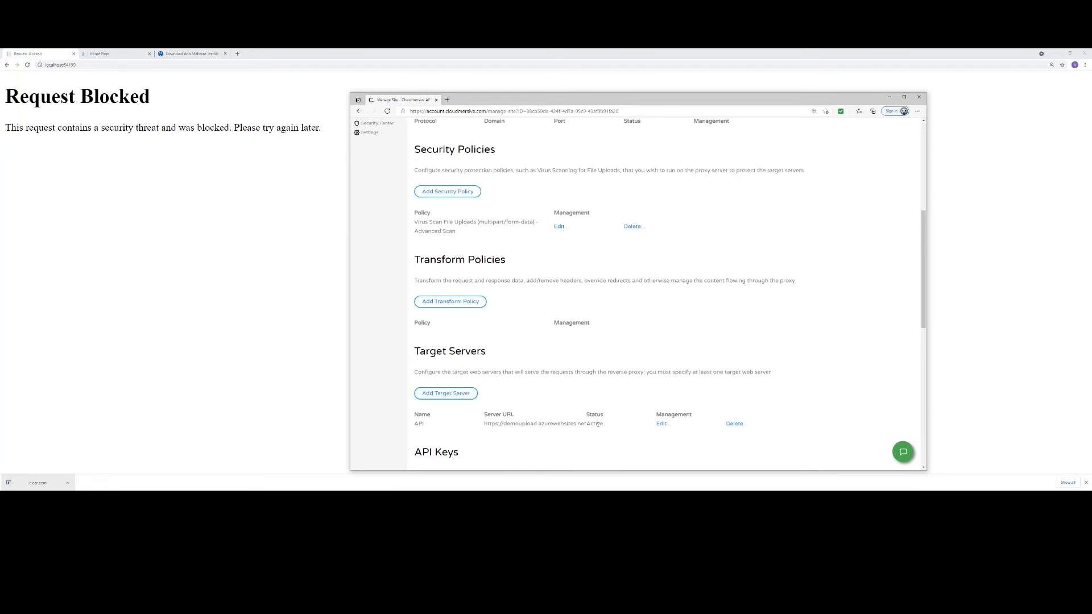
scroll(522, 372, up, 1)
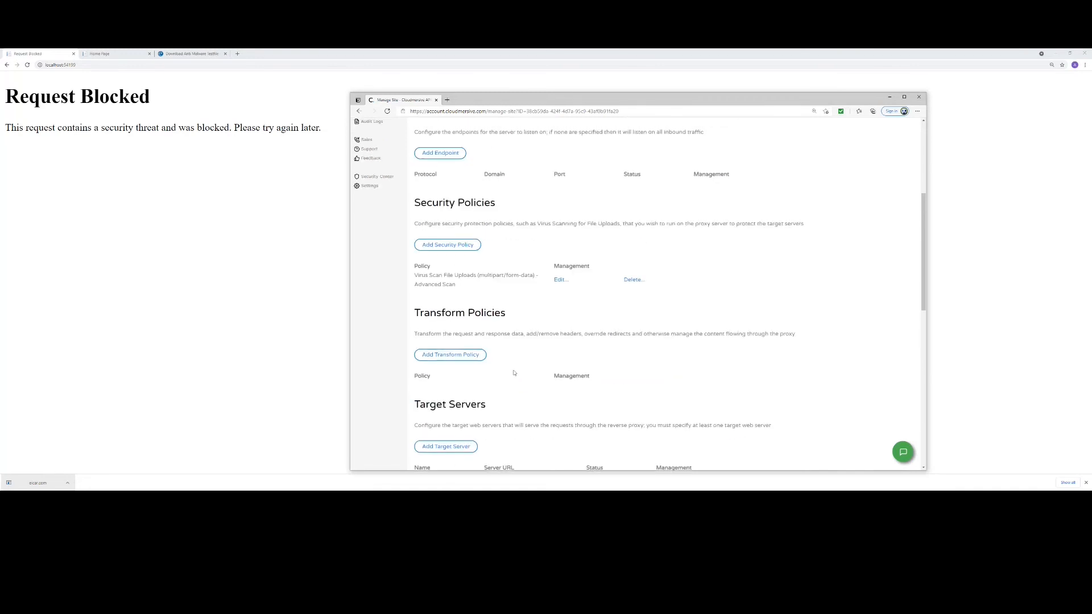
- Examine which transform policy types can be added to the reverse proxy, then return to the site's management page without adding one
click(445, 356)
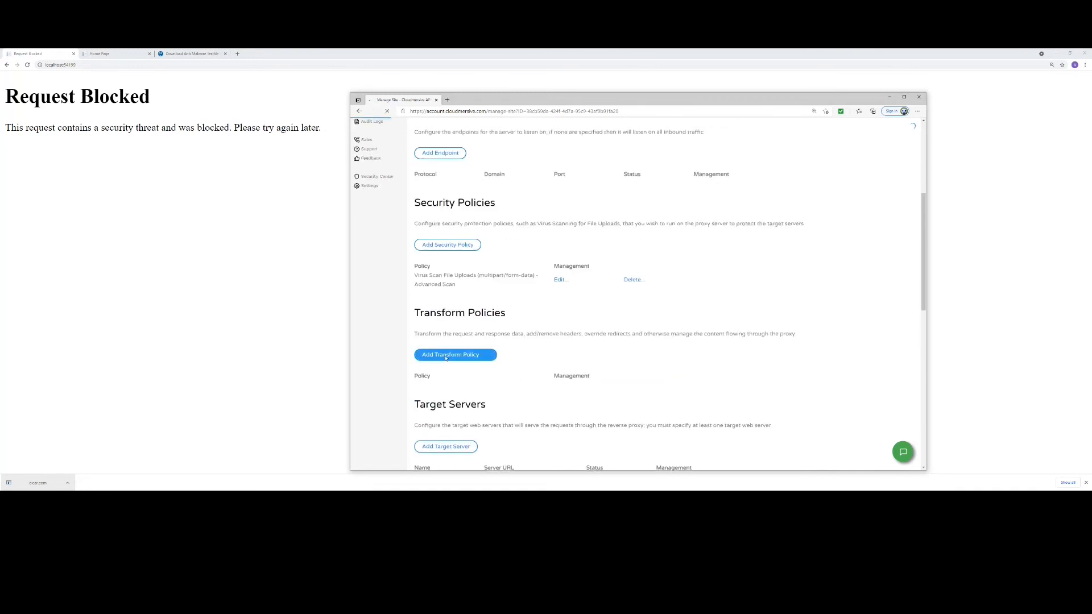
click(473, 216)
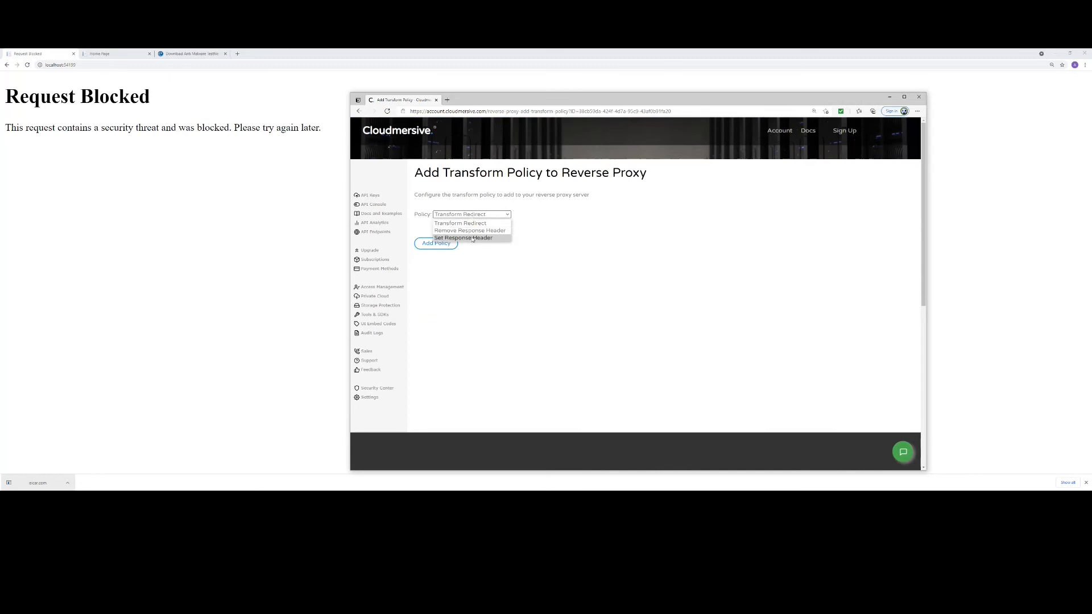
click(512, 263)
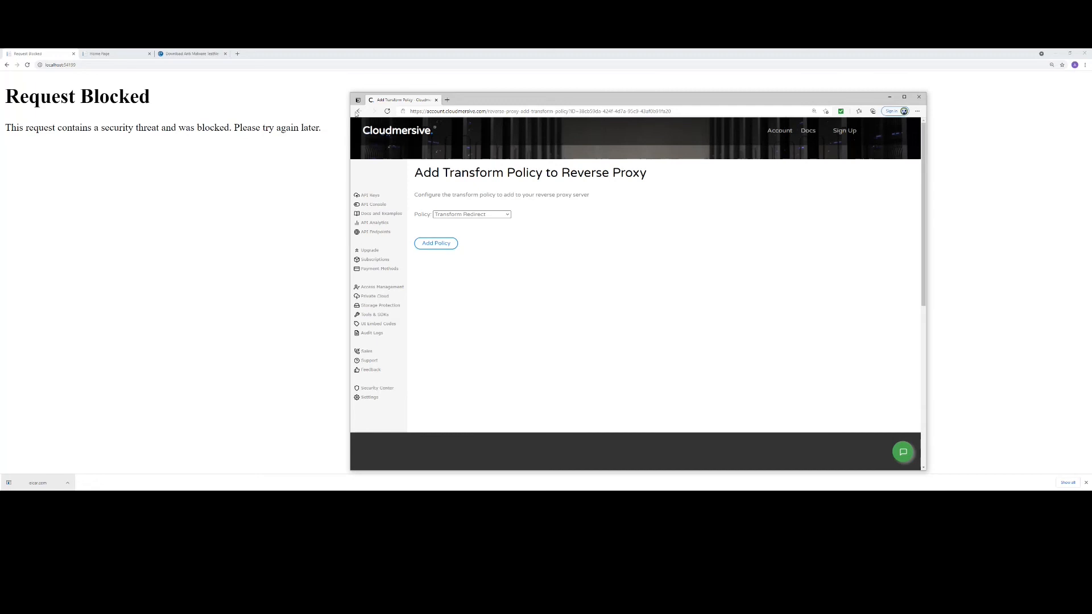
click(357, 112)
- Review the site-level settings for load balancing, health checks, session affinity and cookies, then return to the site's management page
scroll(503, 274, up, 4)
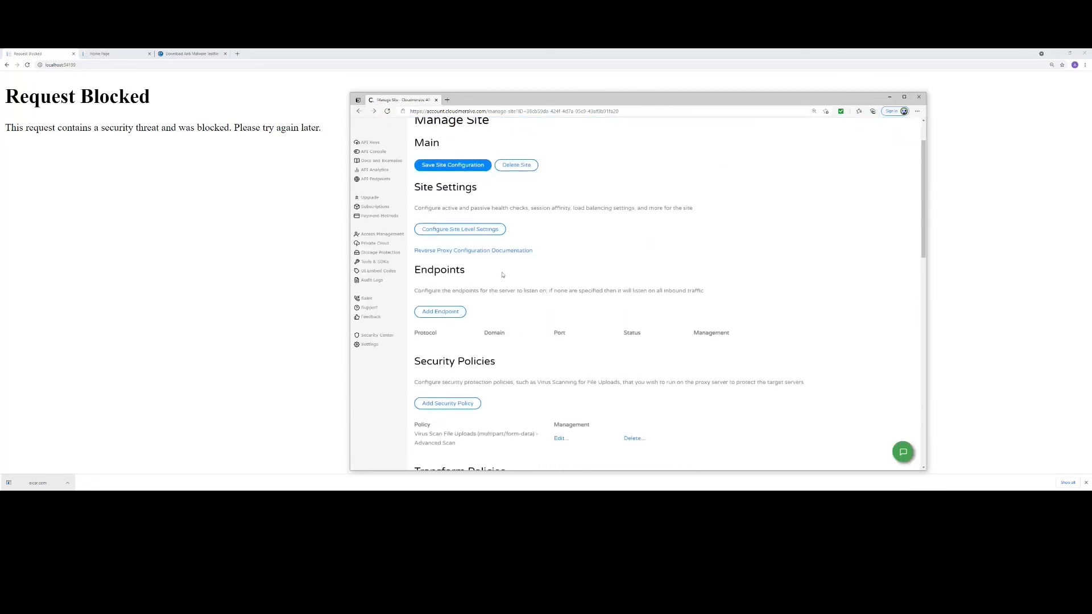
click(483, 234)
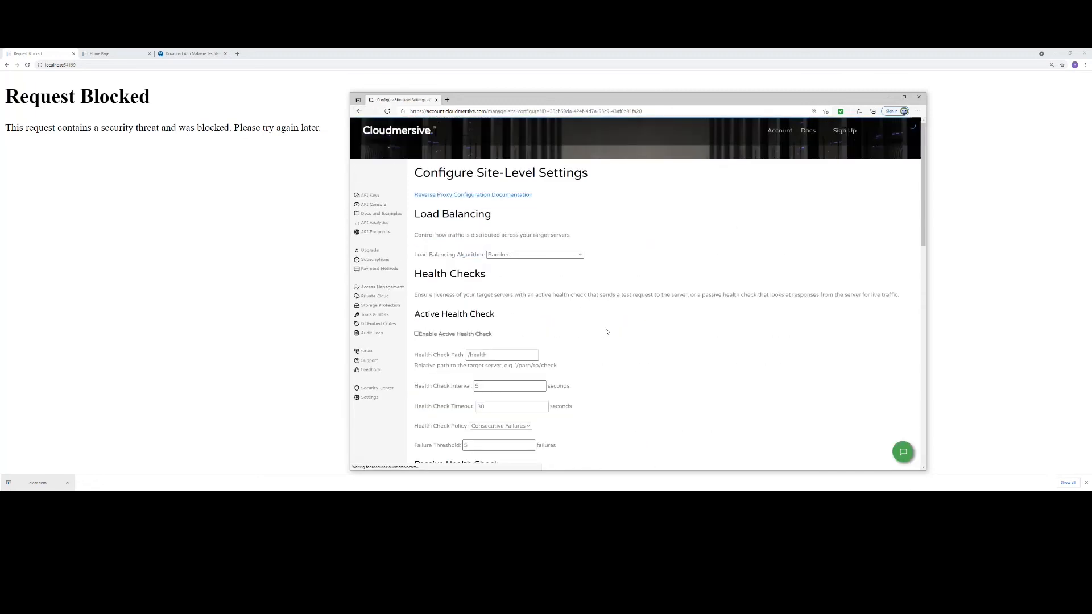
scroll(553, 356, down, 1)
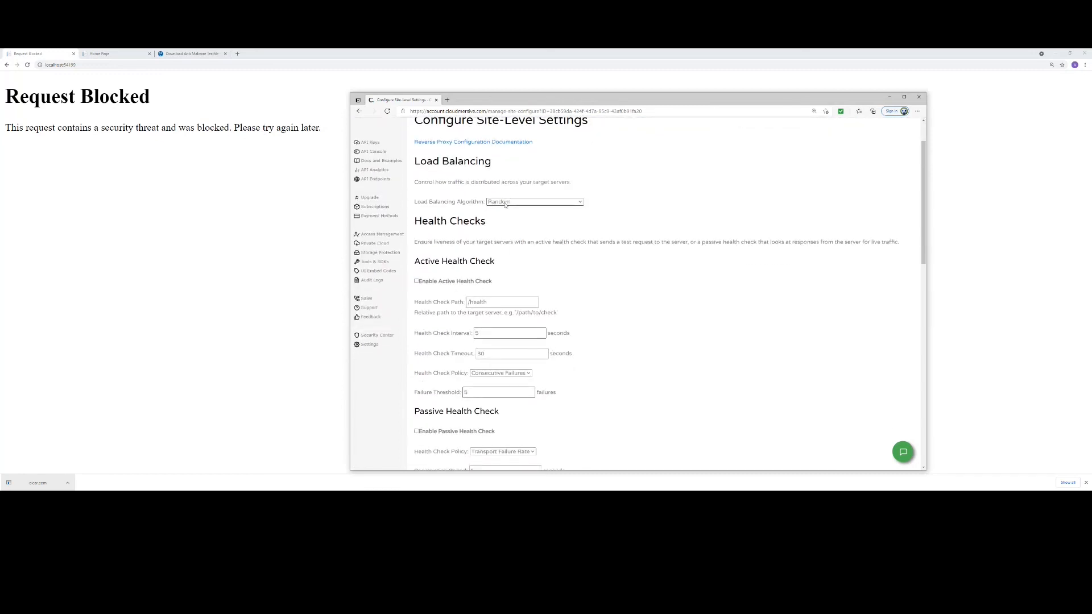
scroll(607, 366, down, 2)
scroll(608, 368, down, 1)
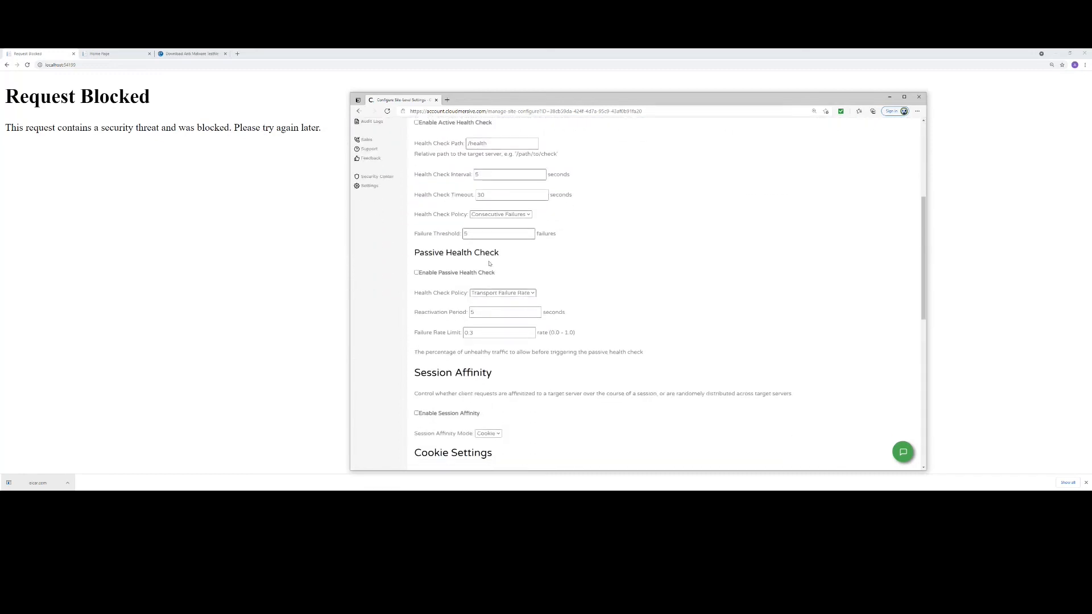
scroll(435, 209, up, 1)
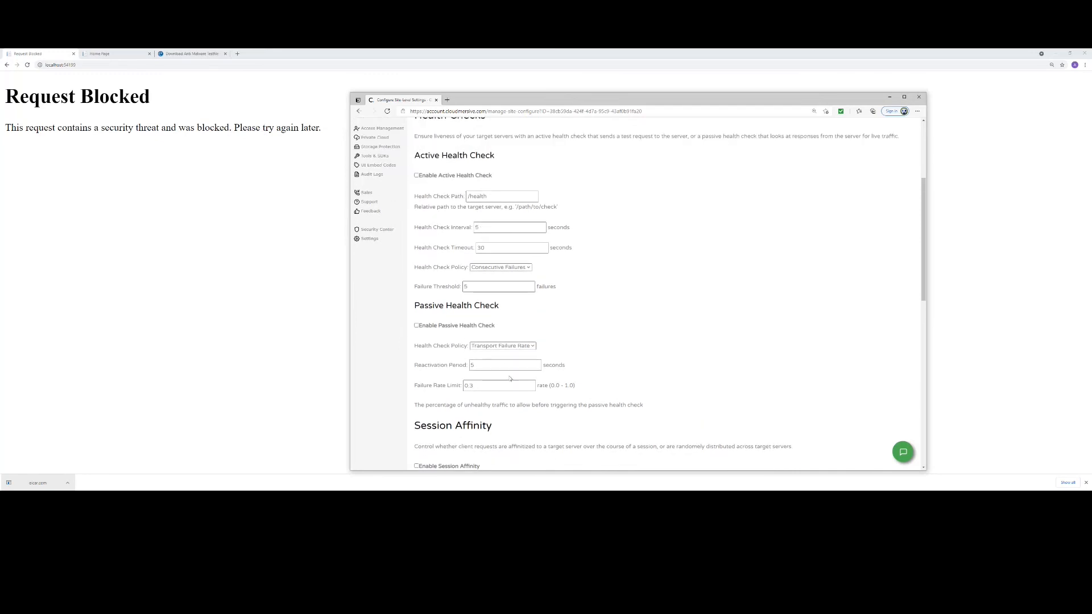
scroll(518, 377, down, 3)
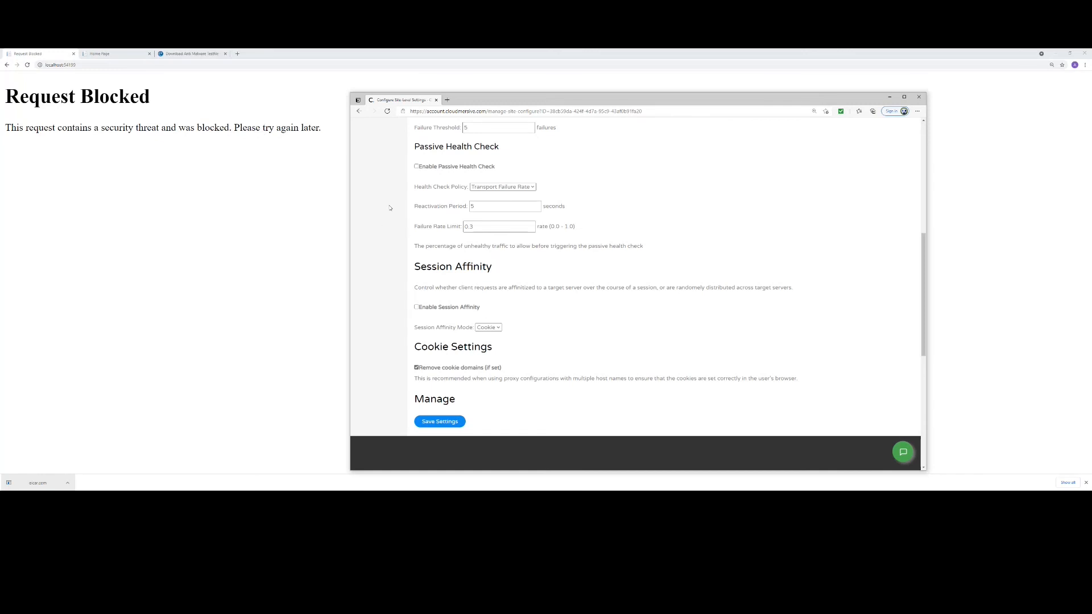
click(359, 111)
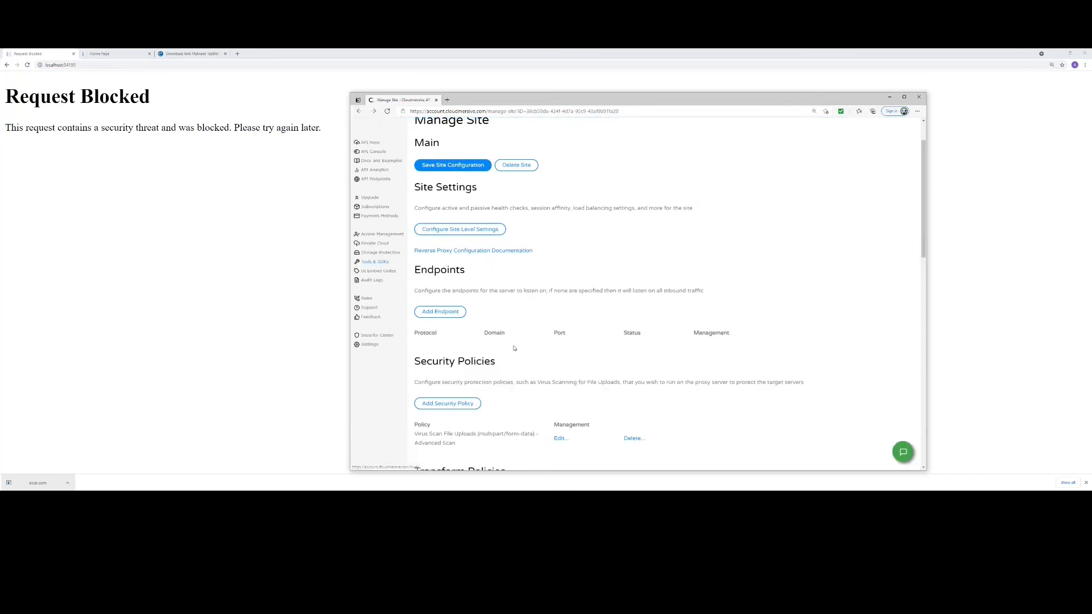
- Examine the security policy types offered for the reverse proxy, then return to the site's management page without adding one
scroll(522, 359, down, 2)
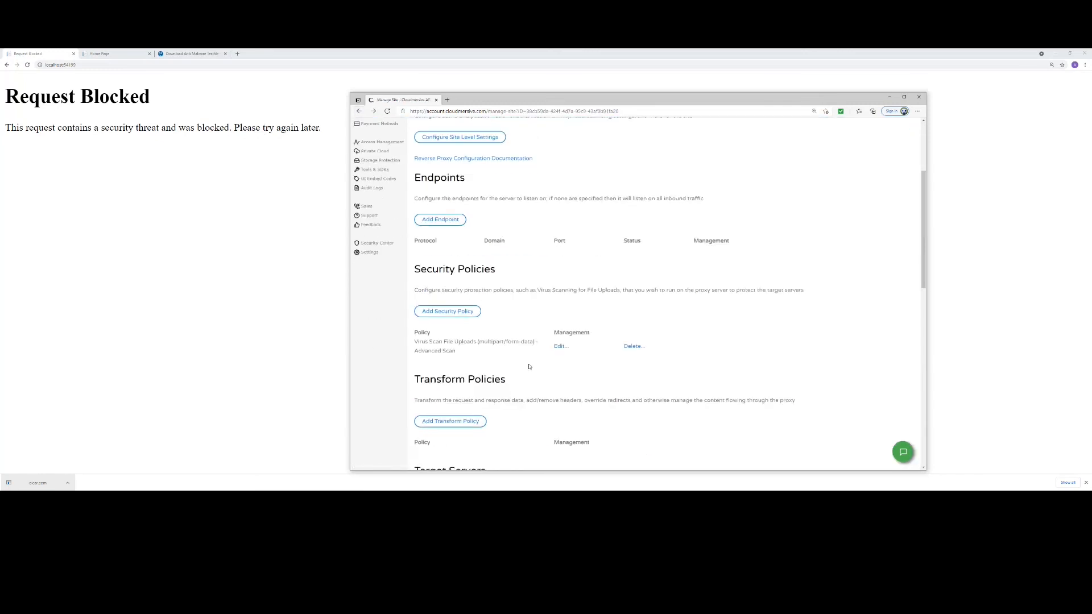
click(459, 298)
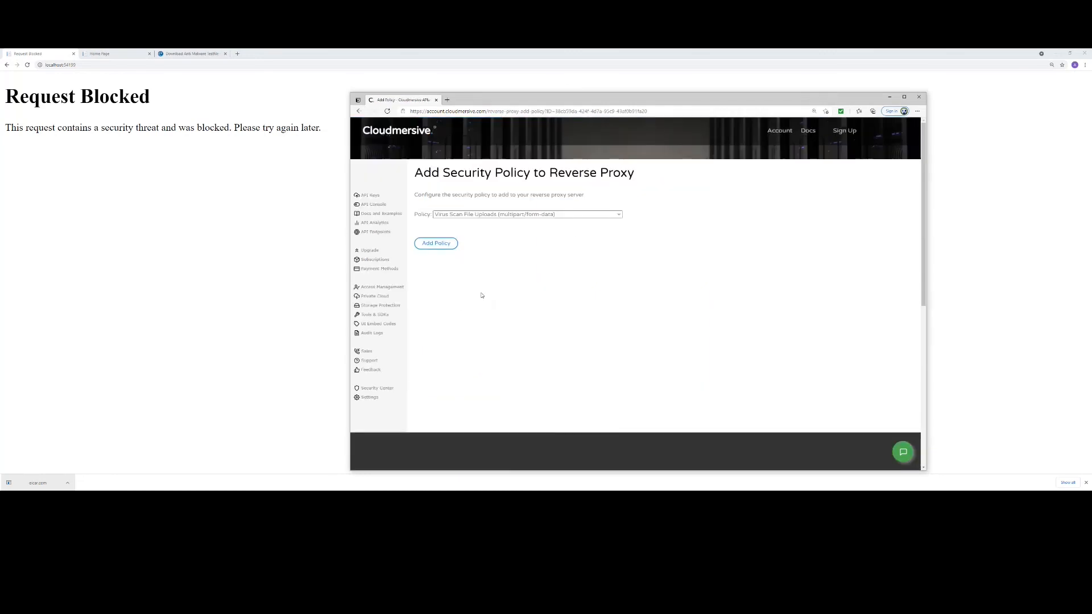
click(619, 215)
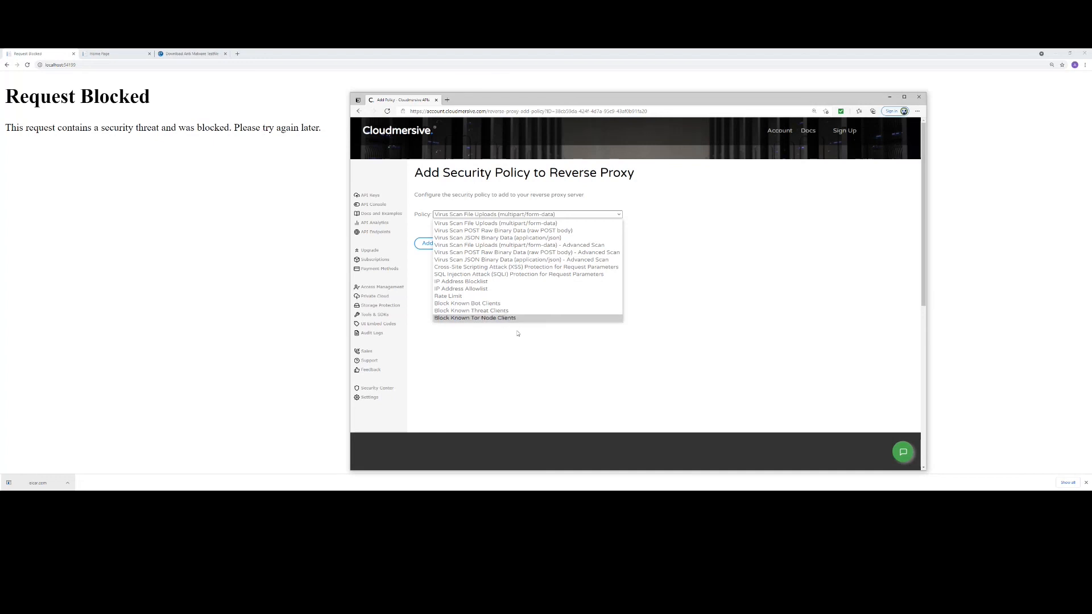
click(550, 369)
click(359, 111)
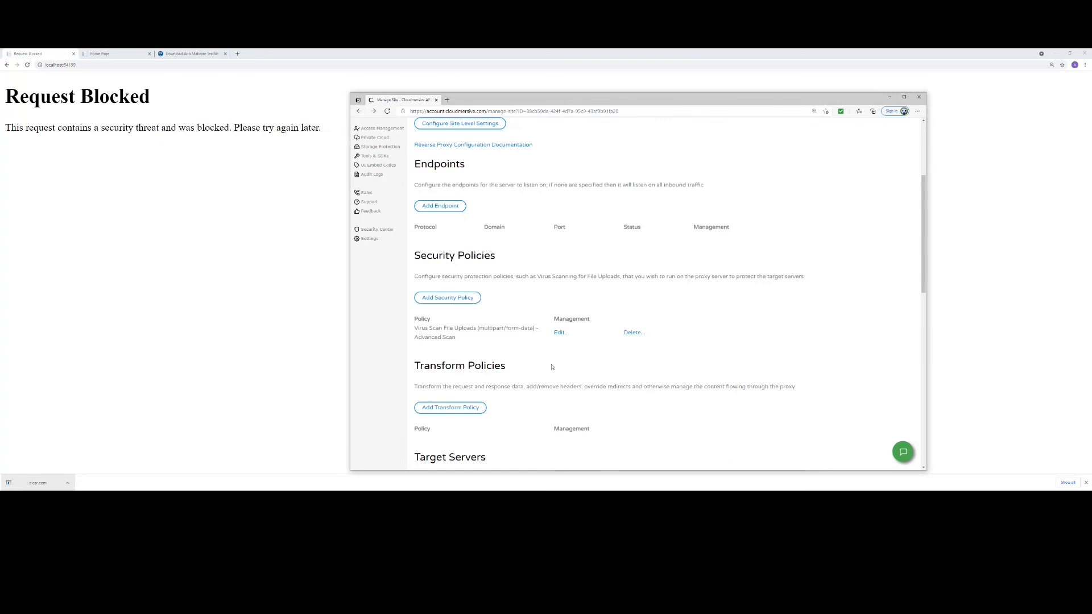
- Add the "SQL Injection Attack (SQLI) Protection for Request Parameters" security policy to the reverse proxy
click(454, 300)
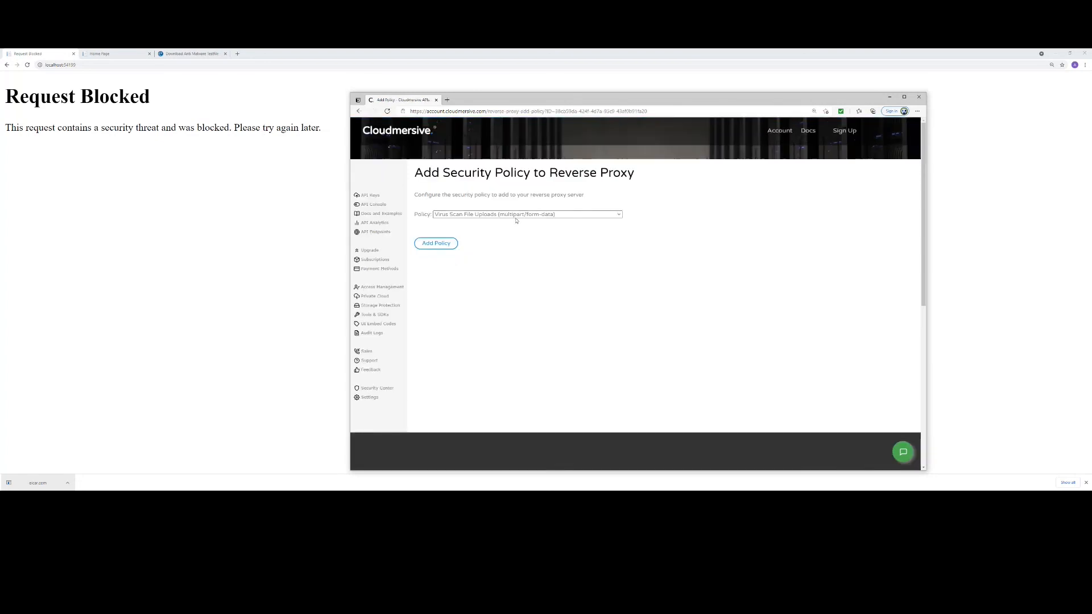
click(515, 215)
click(494, 275)
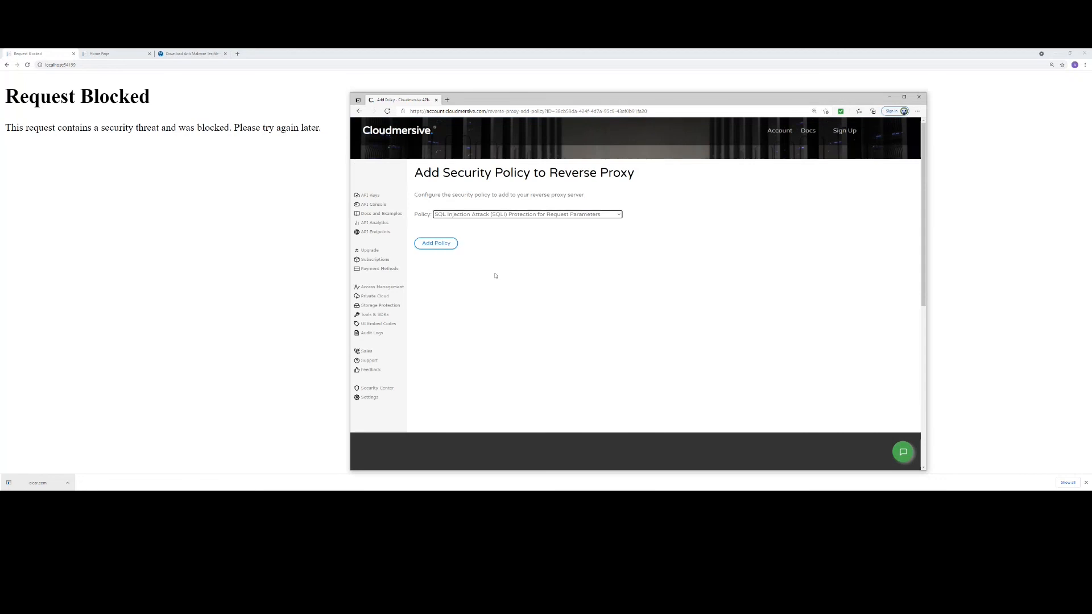
click(432, 243)
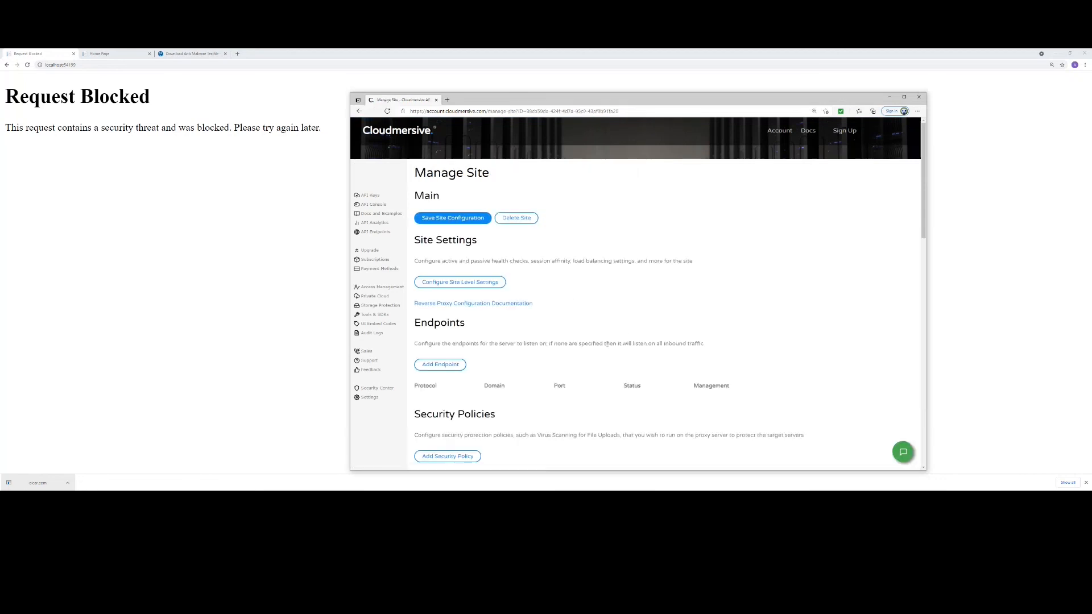
scroll(607, 341, down, 3)
scroll(495, 329, down, 1)
- Switch back to the browser with the blocked request and reload the localhost upload site from its address
click(85, 65)
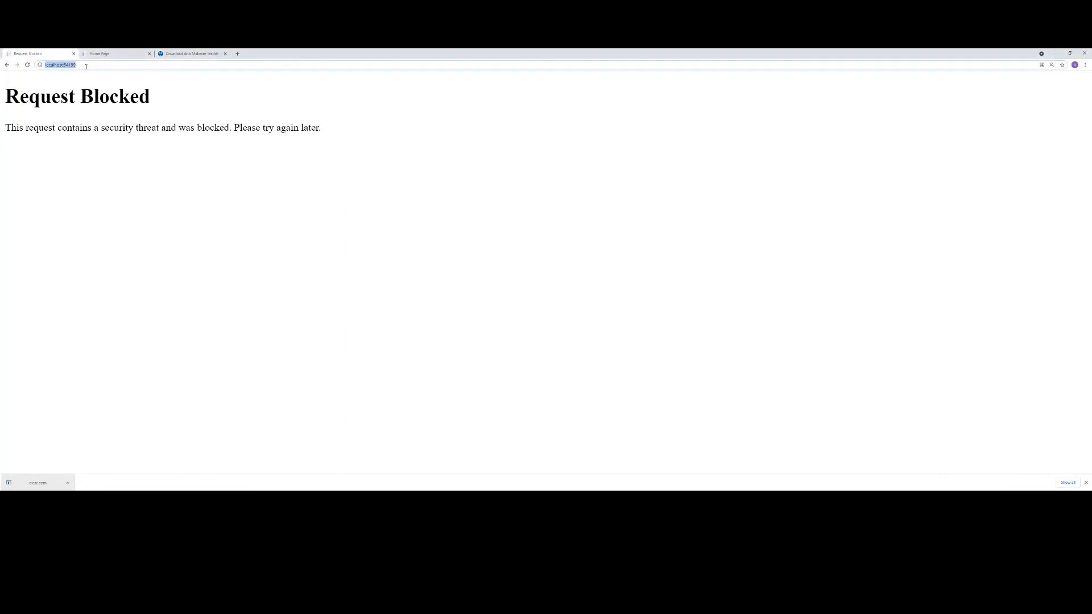
key(Return)
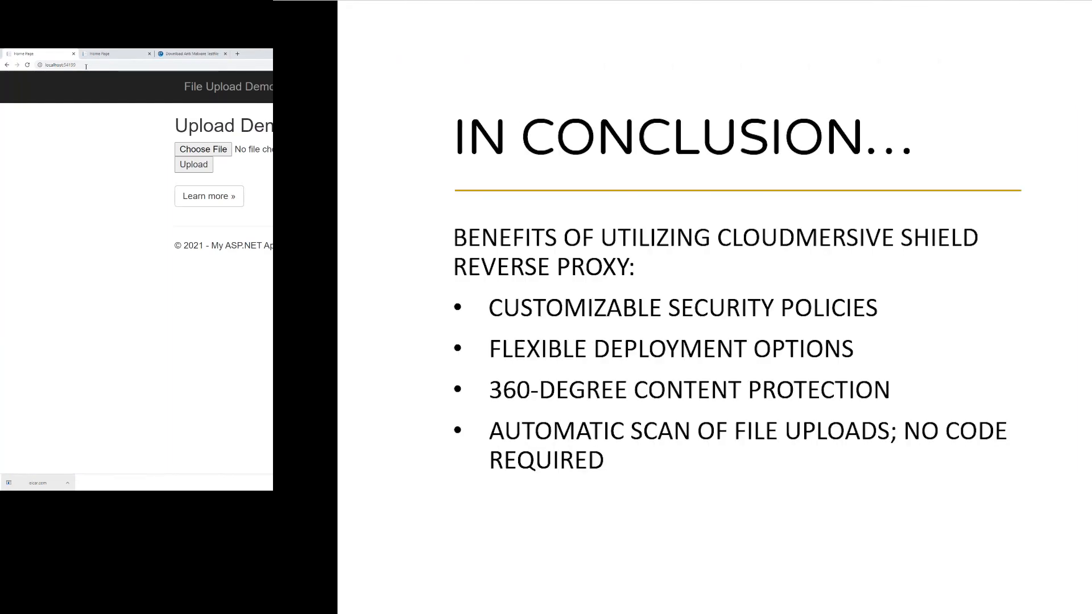